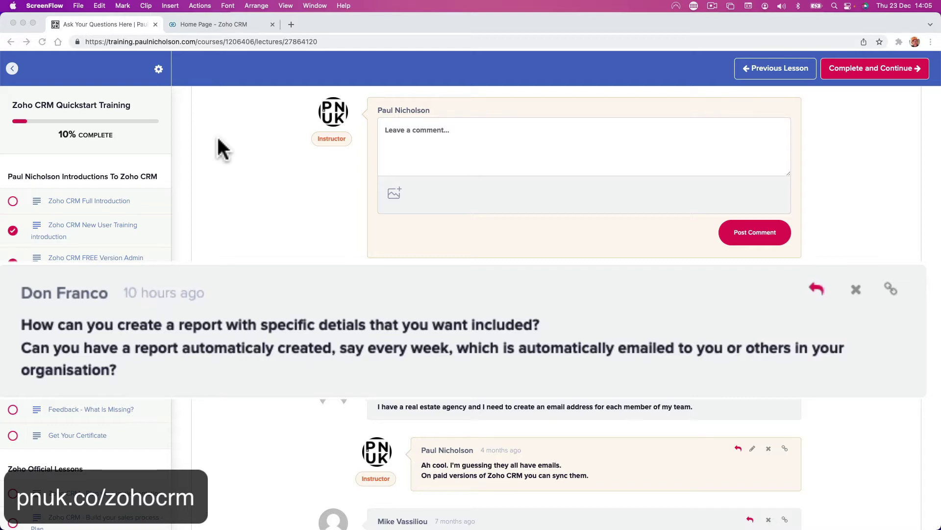
Step: Open the Pipeline by Stage report from Reports and try its Edit and Duplicate actions
left_click(202, 23)
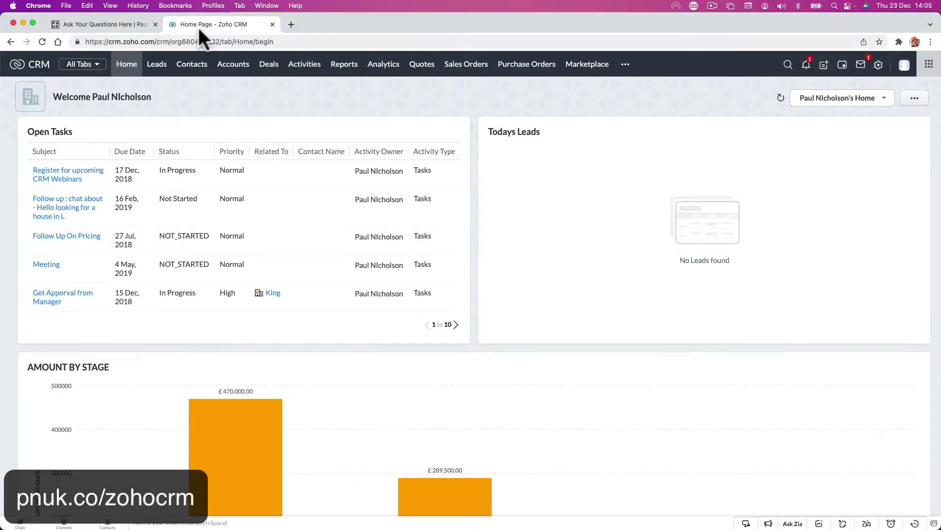
left_click(336, 72)
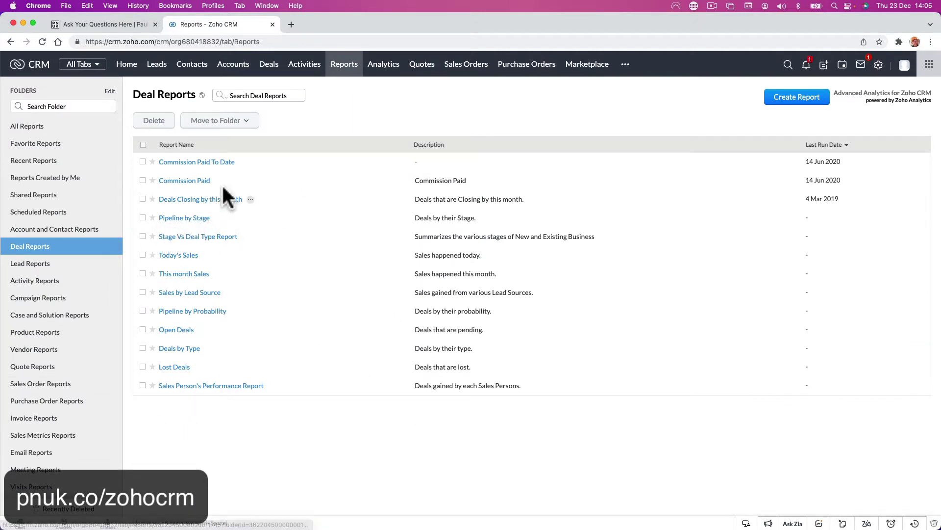
left_click(196, 218)
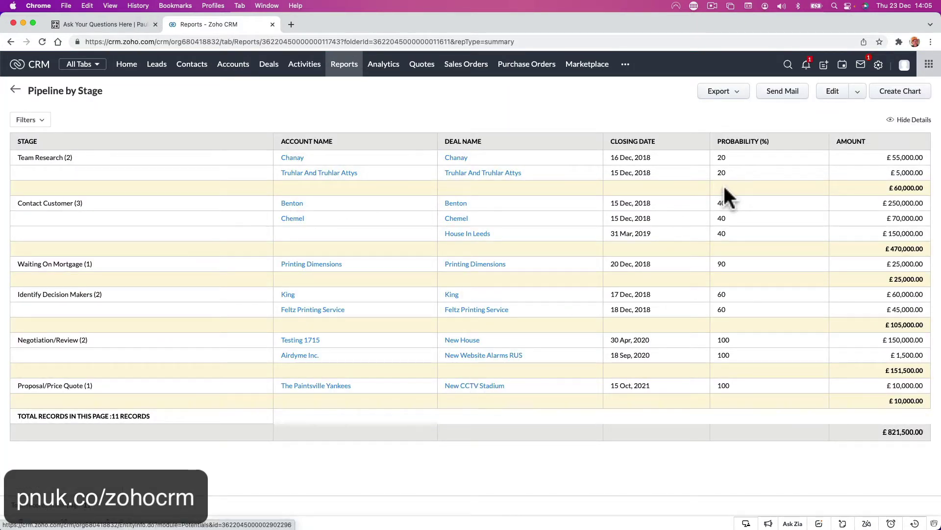
left_click(832, 94)
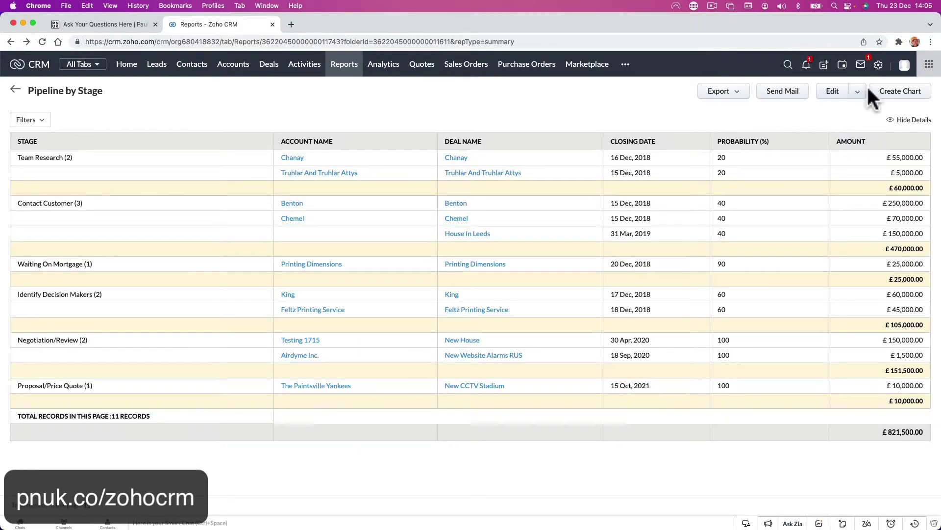
left_click(857, 92)
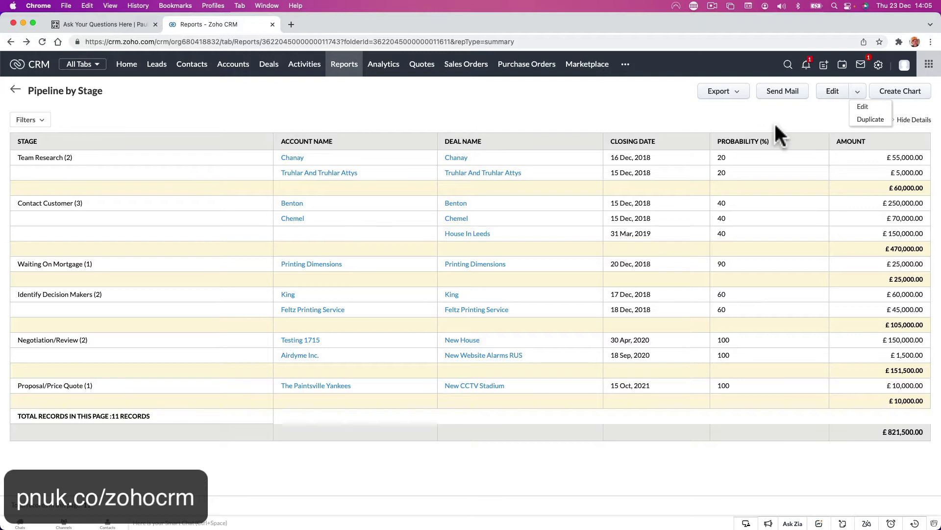
left_click(875, 119)
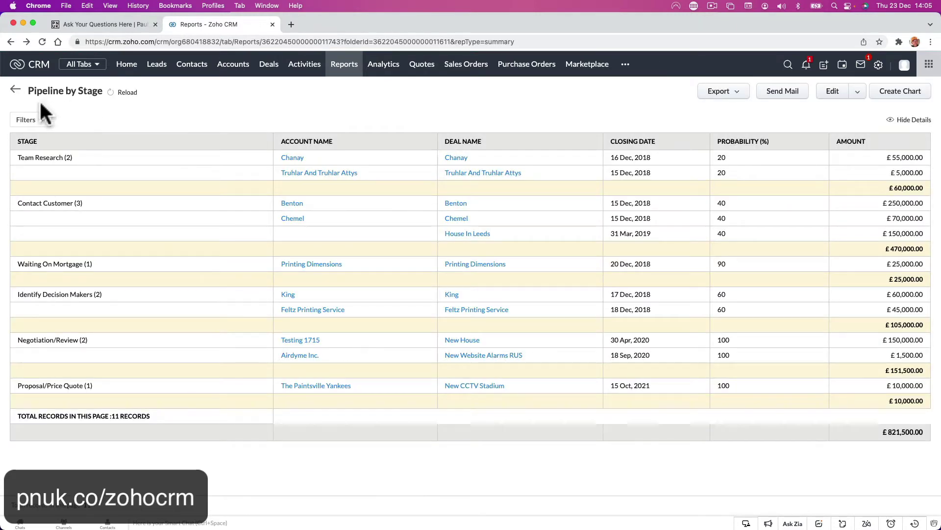
Step: Go back to All Reports and start creating a new report
left_click(16, 90)
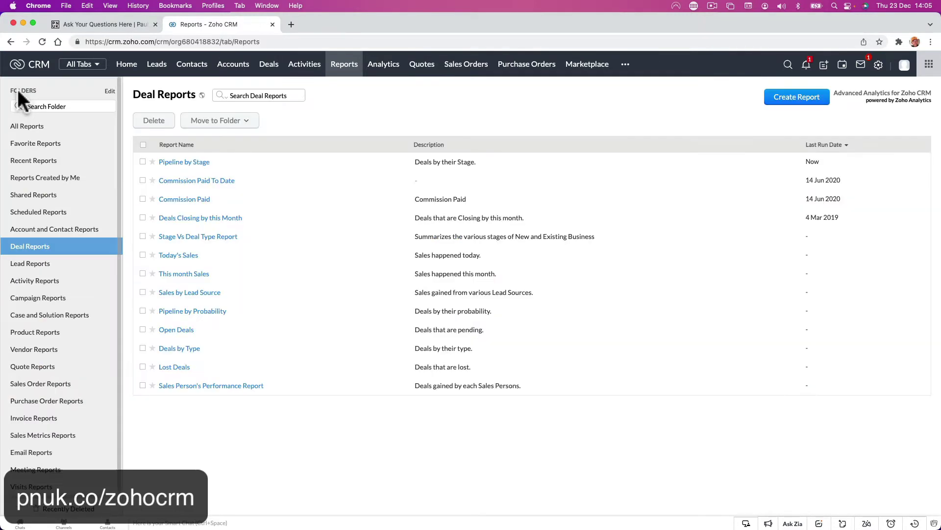
left_click(31, 129)
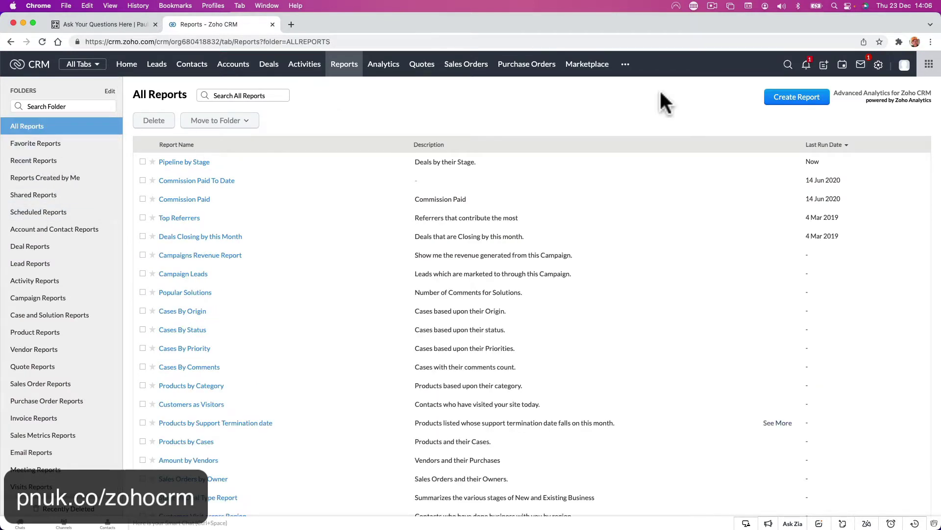
left_click(788, 102)
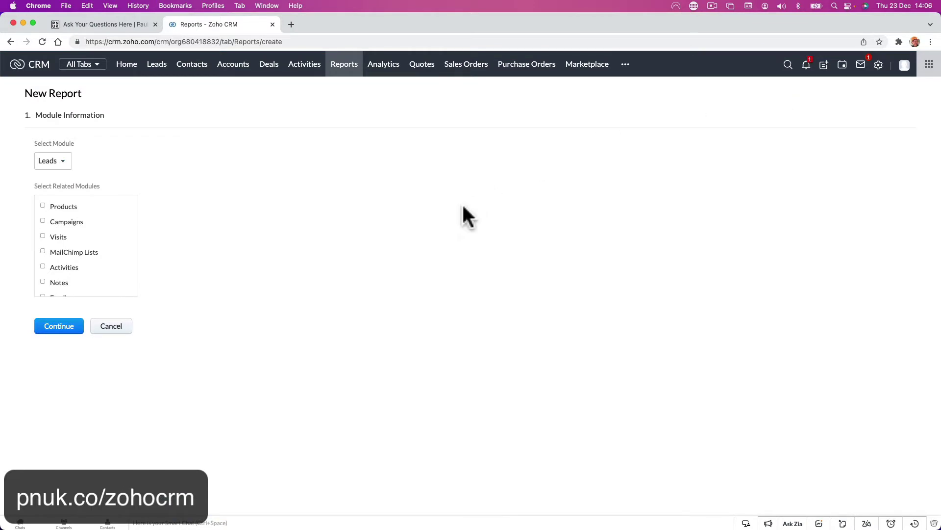
Step: Choose Deals as the new report's primary module
scroll(76, 247, "down", 3)
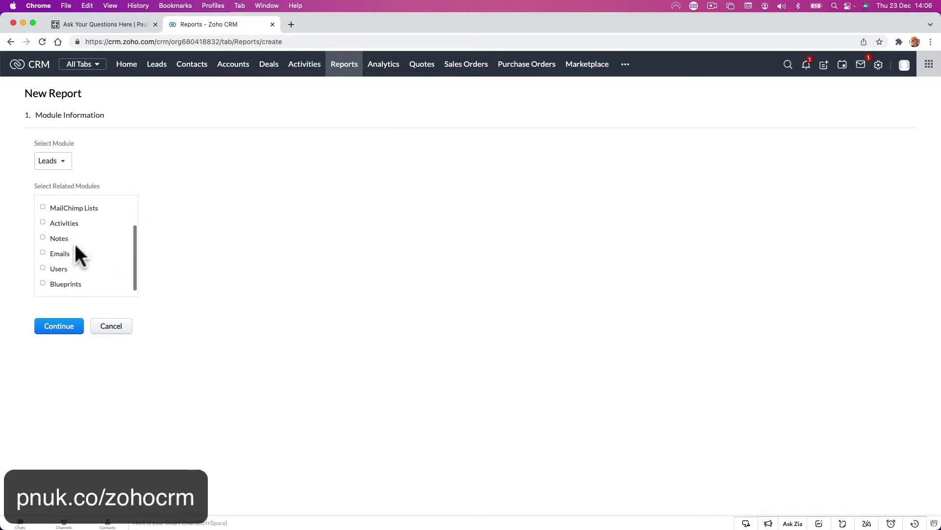
scroll(76, 248, "up", 3)
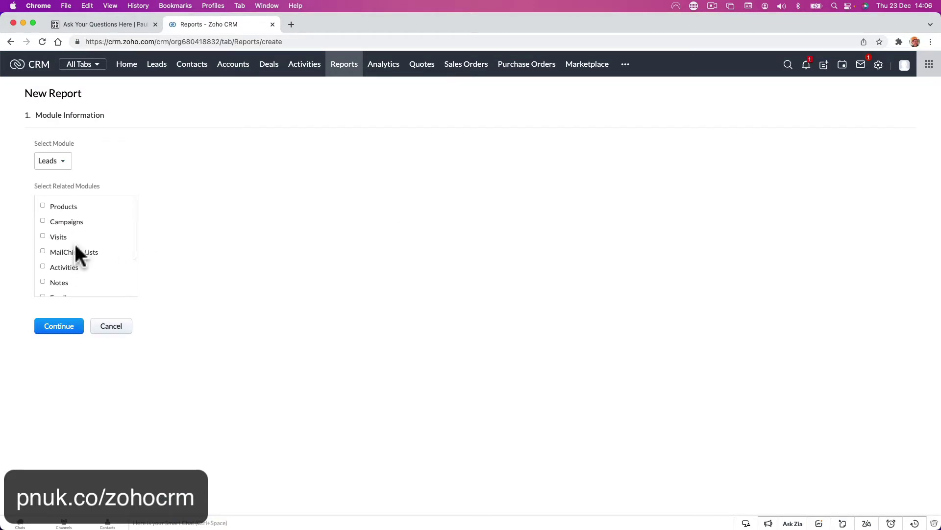
scroll(77, 243, "down", 1)
left_click(53, 163)
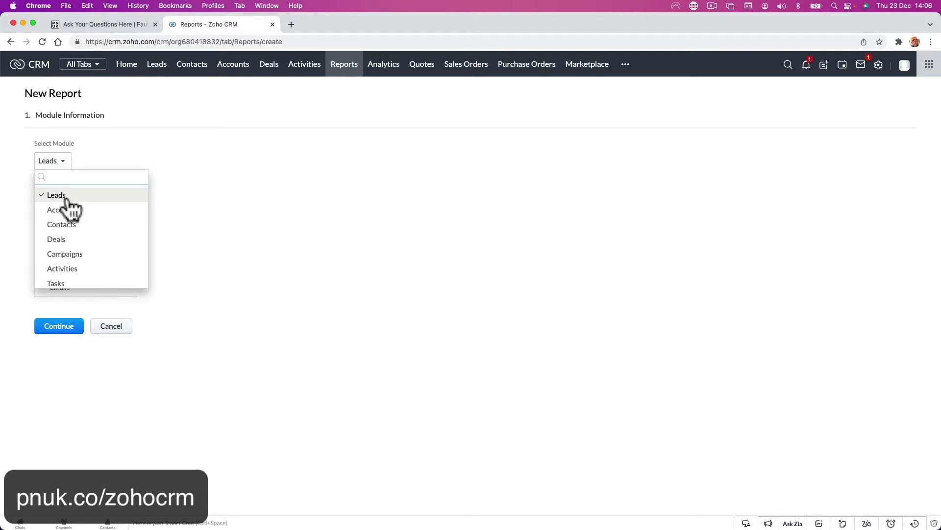
left_click(71, 246)
Step: Add Accounts and Contacts as related modules
scroll(78, 234, "up", 1)
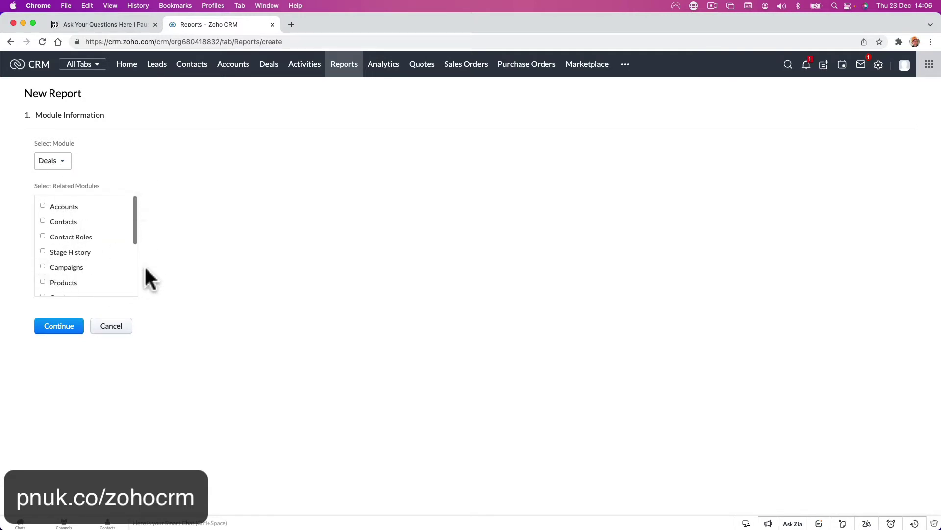
scroll(64, 247, "down", 2)
scroll(64, 249, "down", 4)
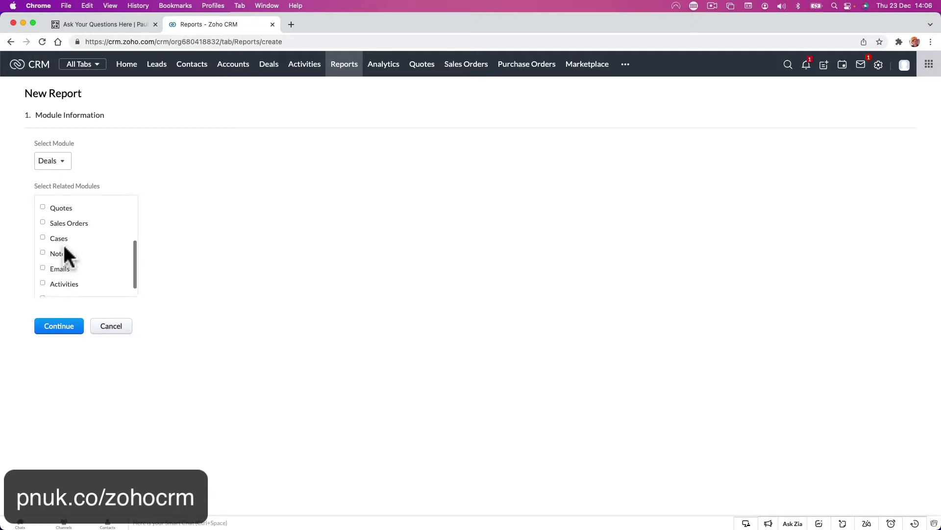
scroll(92, 247, "up", 2)
scroll(92, 248, "up", 3)
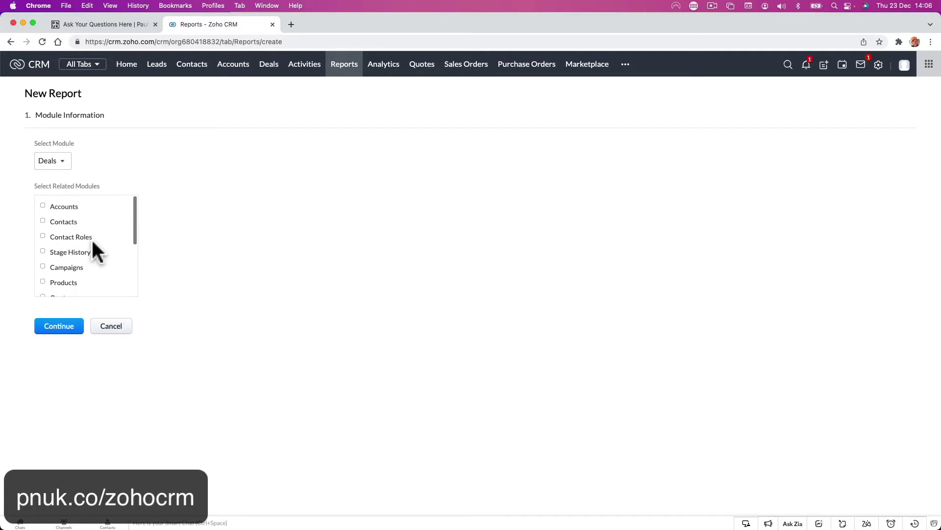
left_click(43, 206)
left_click(43, 222)
Step: Leave Stage History unticked among the related modules and continue to the report type
scroll(79, 268, "down", 1)
scroll(77, 266, "down", 1)
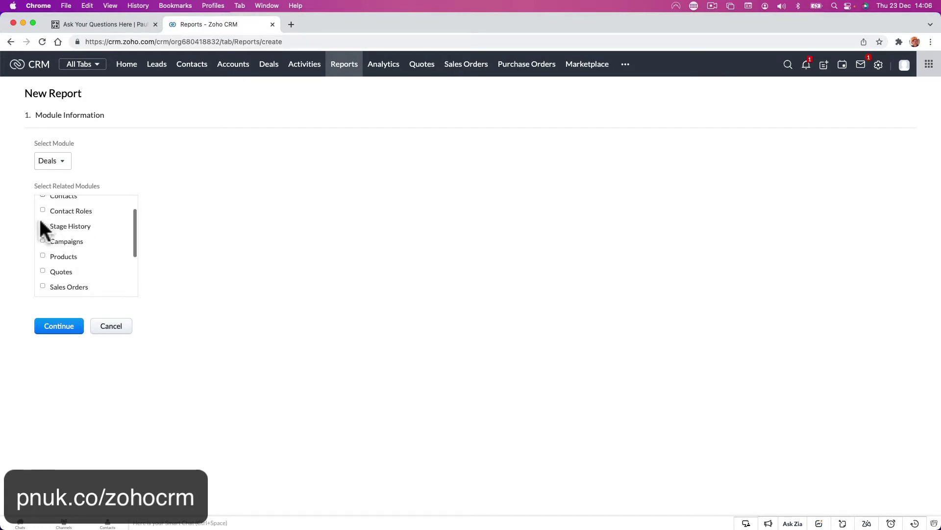
scroll(63, 234, "down", 2)
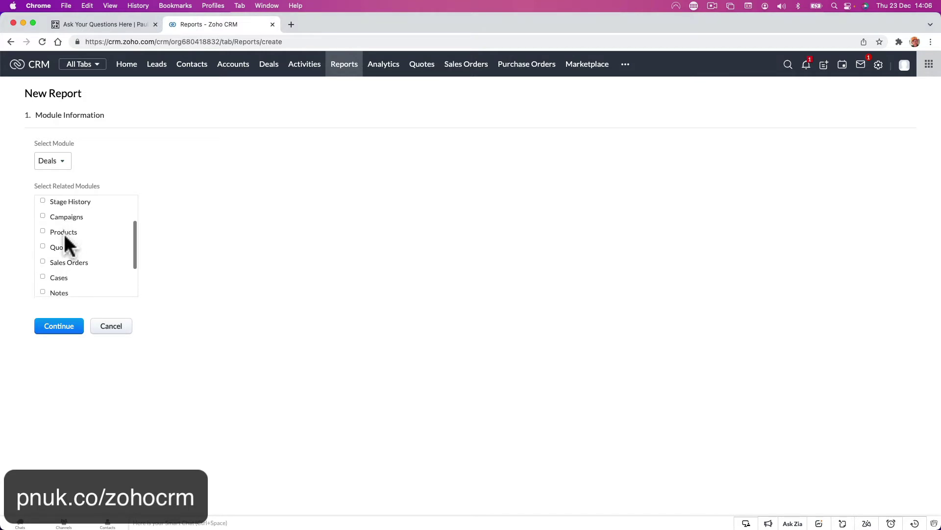
scroll(65, 236, "down", 3)
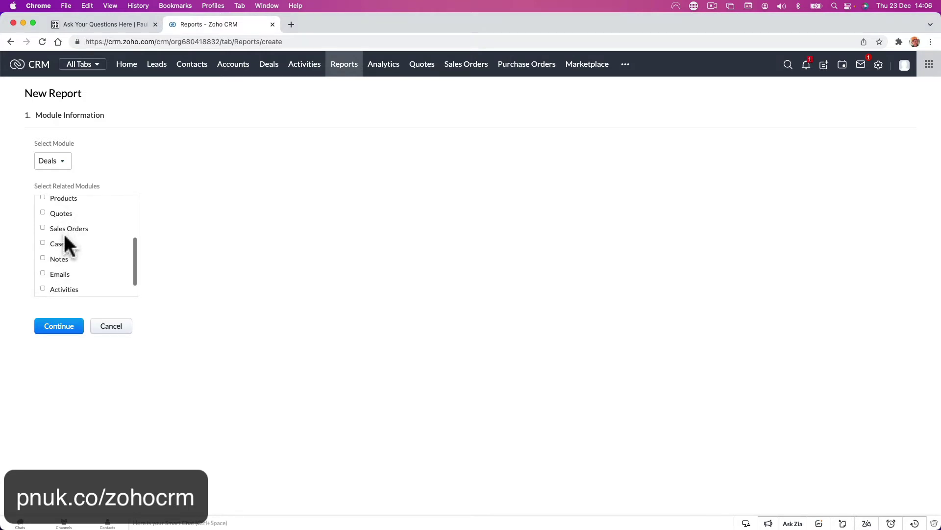
scroll(66, 236, "down", 1)
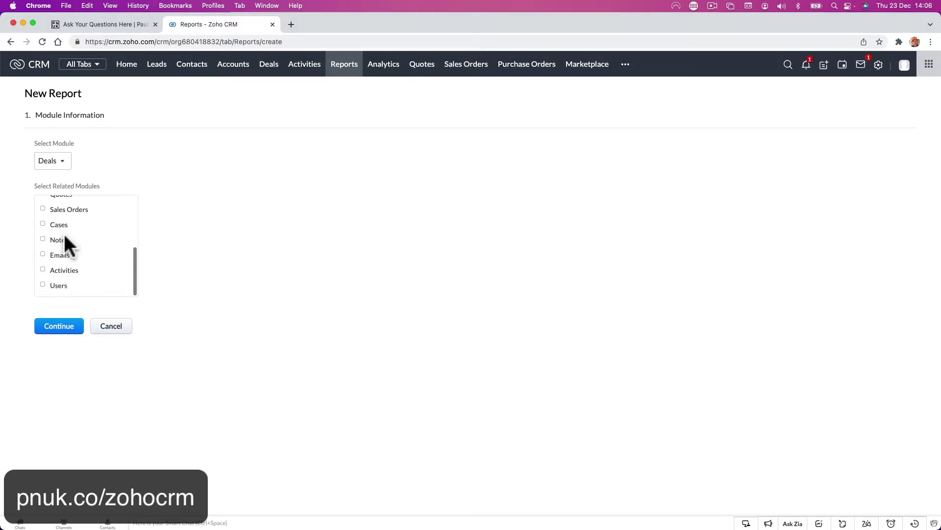
scroll(65, 248, "up", 6)
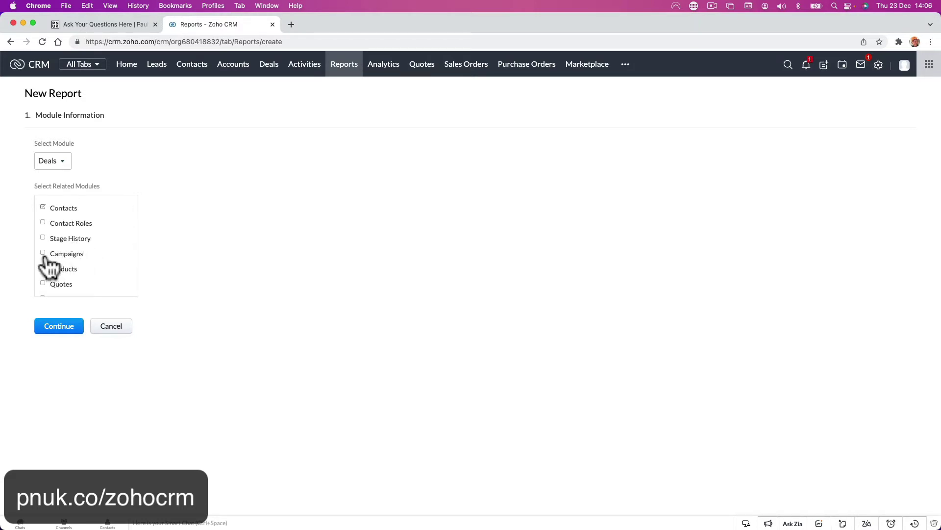
scroll(43, 242, "up", 1)
left_click(43, 242)
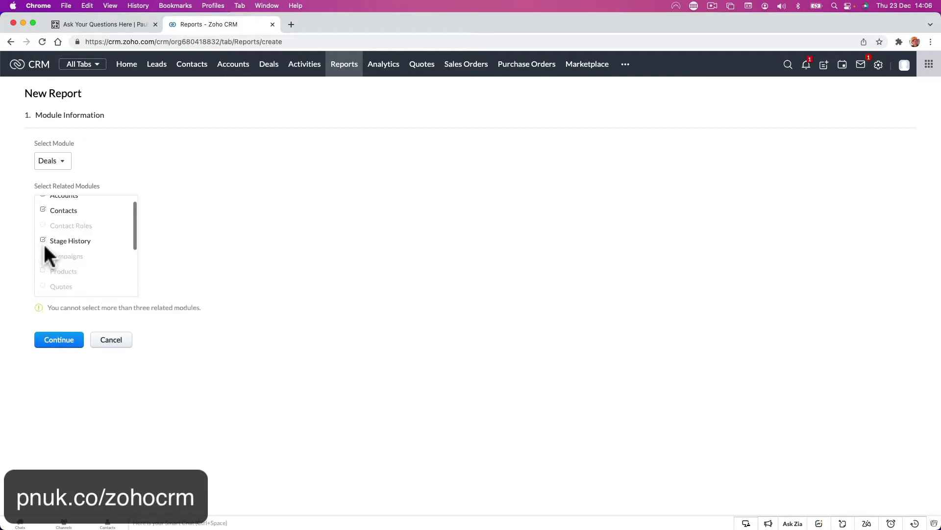
scroll(45, 248, "up", 1)
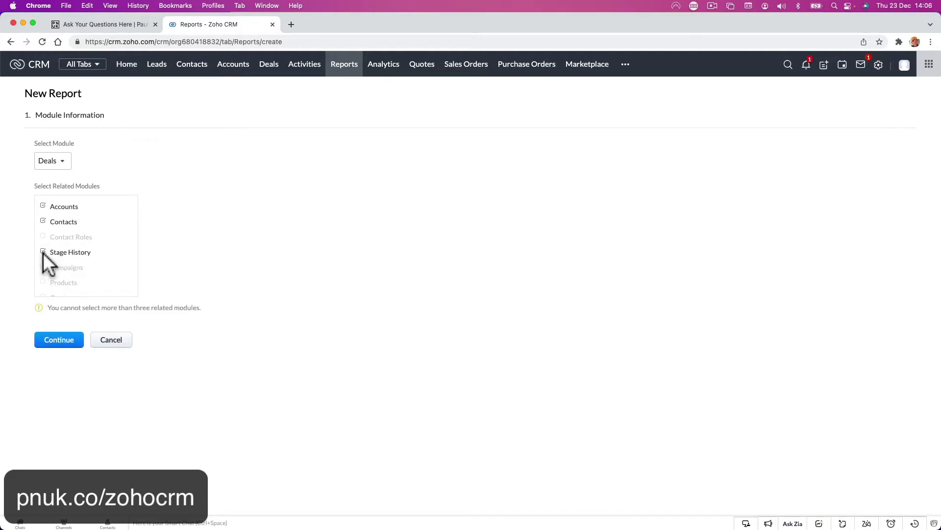
left_click(45, 253)
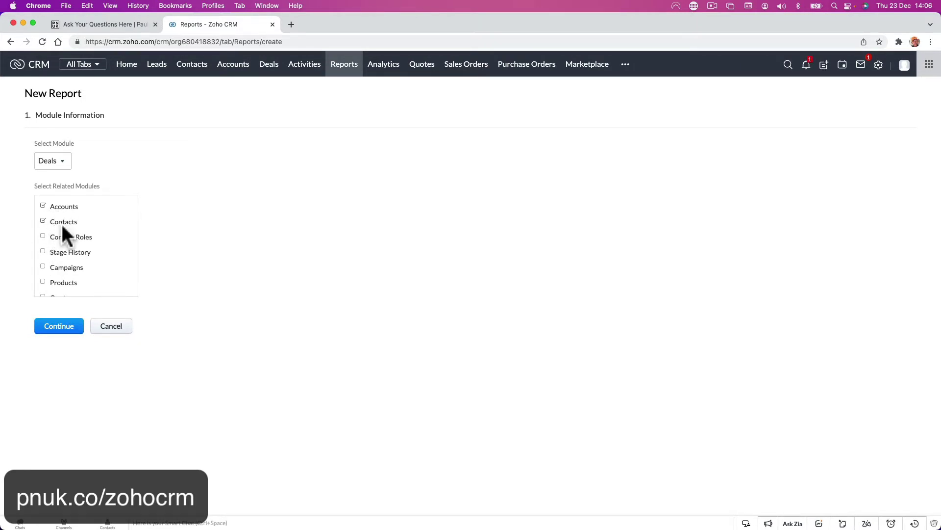
scroll(69, 241, "down", 4)
scroll(69, 242, "down", 3)
scroll(69, 242, "up", 5)
scroll(69, 241, "down", 2)
scroll(69, 238, "up", 3)
left_click(72, 326)
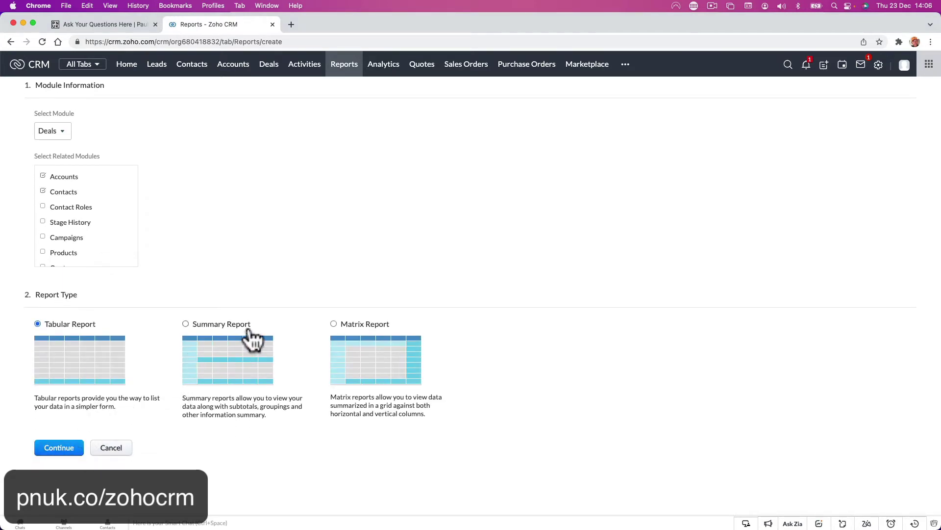
Step: Keep the Tabular report type, remove the Last Name column and add Amount
left_click(53, 448)
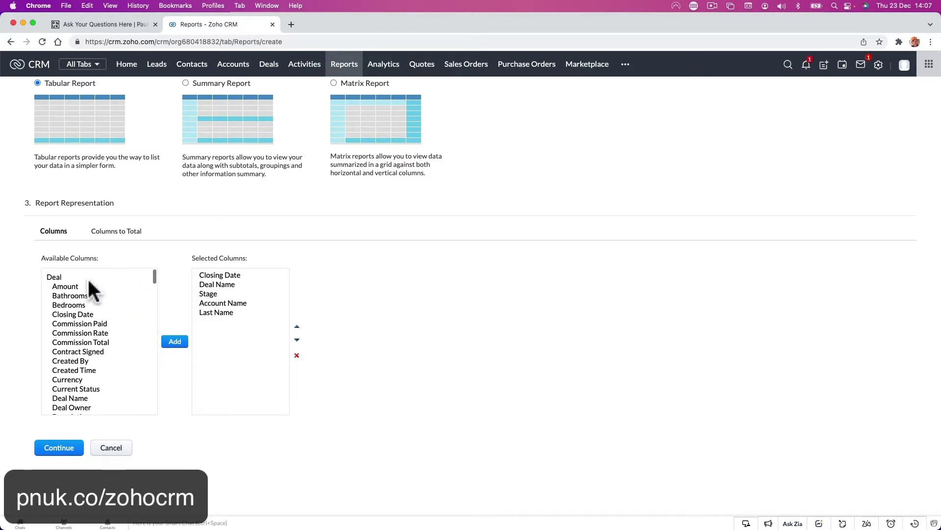
left_click(234, 312)
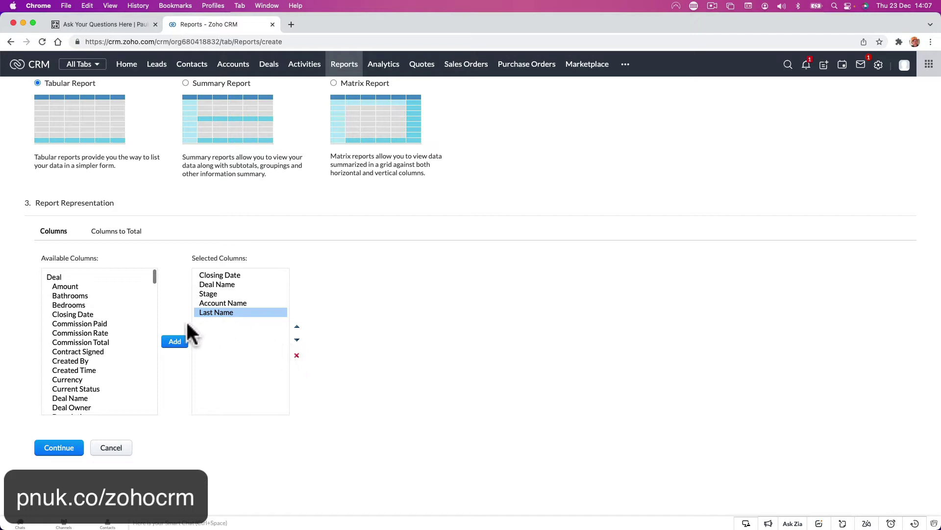
left_click(296, 355)
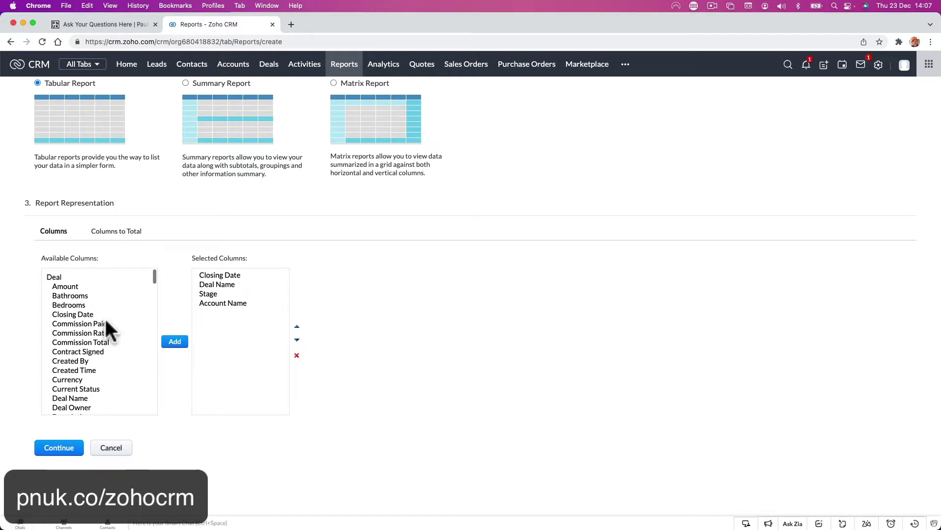
left_click(74, 287)
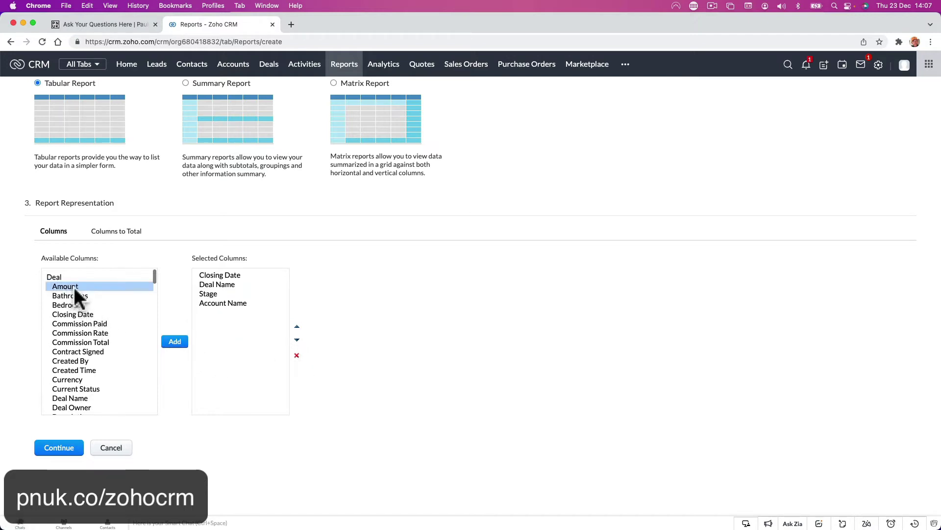
left_click(174, 341)
Step: Add the Email column to the selected columns and continue to the filters step
scroll(102, 325, "down", 5)
scroll(102, 325, "down", 7)
scroll(101, 323, "down", 7)
scroll(101, 333, "down", 2)
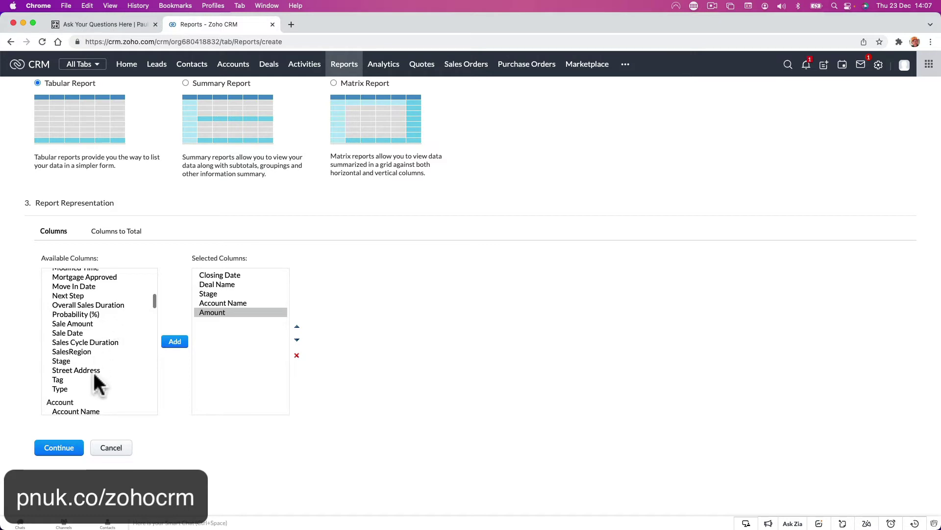
scroll(95, 351, "down", 5)
scroll(77, 390, "down", 6)
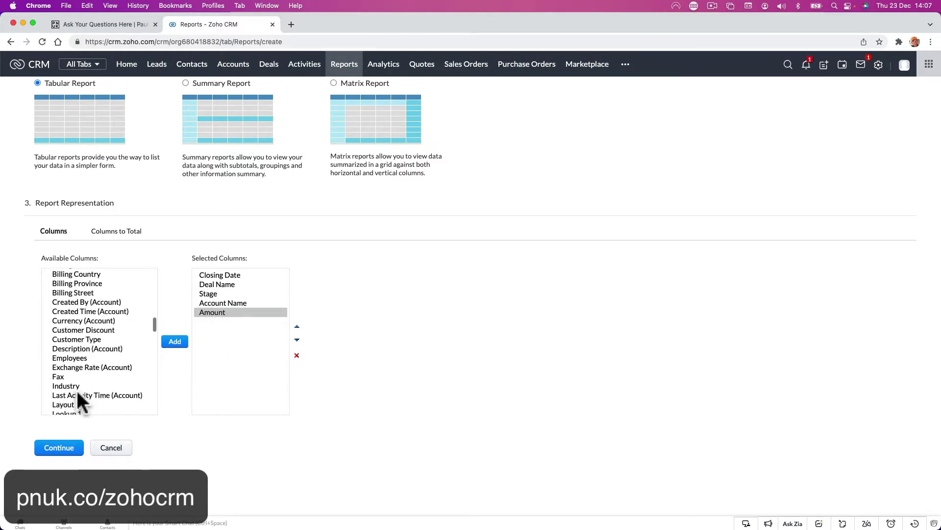
scroll(77, 390, "up", 1)
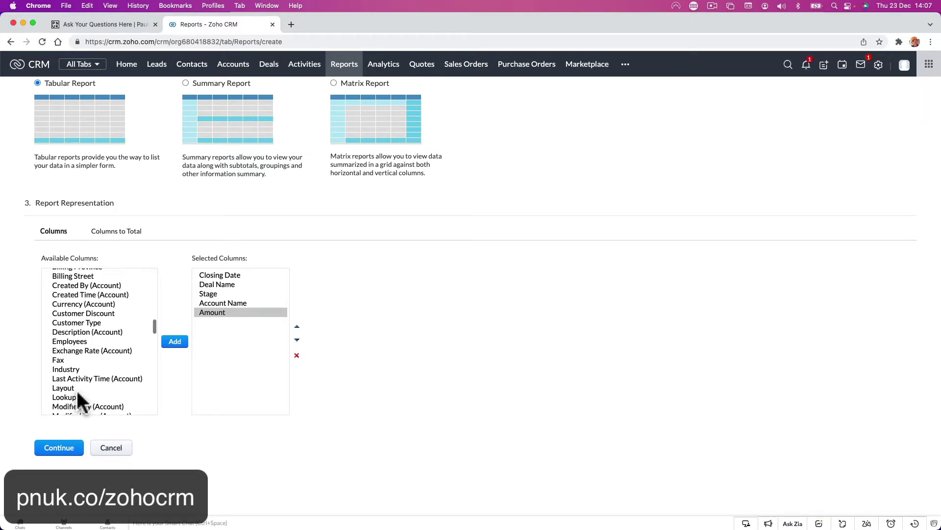
scroll(77, 390, "up", 5)
scroll(77, 390, "up", 2)
scroll(78, 390, "down", 8)
scroll(77, 391, "down", 5)
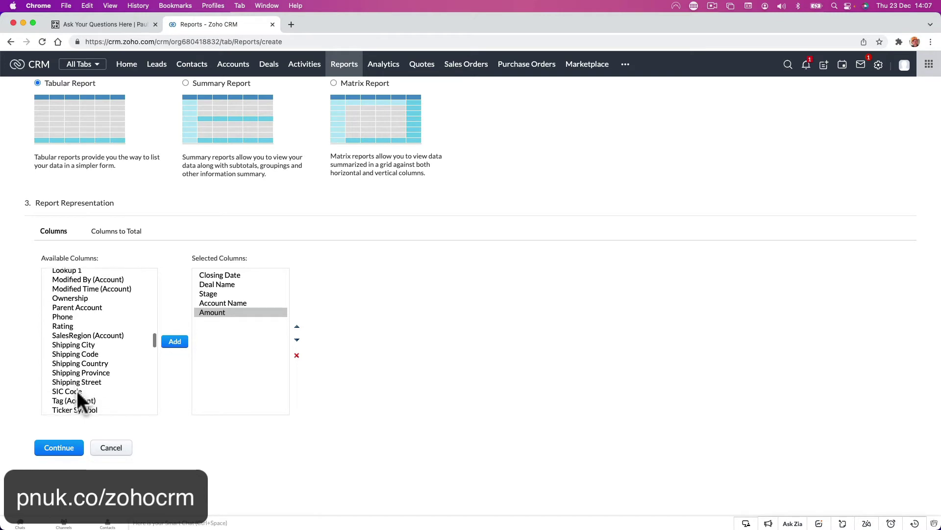
scroll(77, 390, "down", 4)
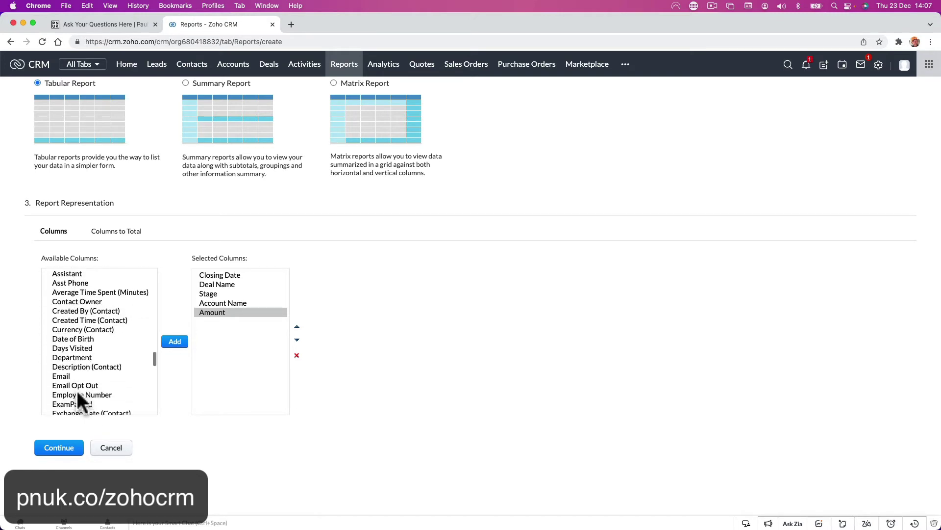
left_click(61, 346)
left_click(177, 343)
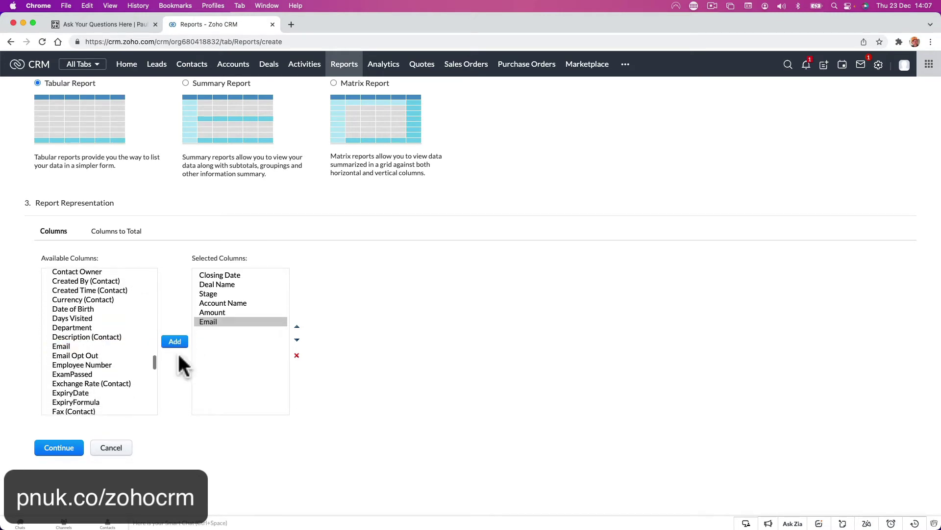
left_click(58, 447)
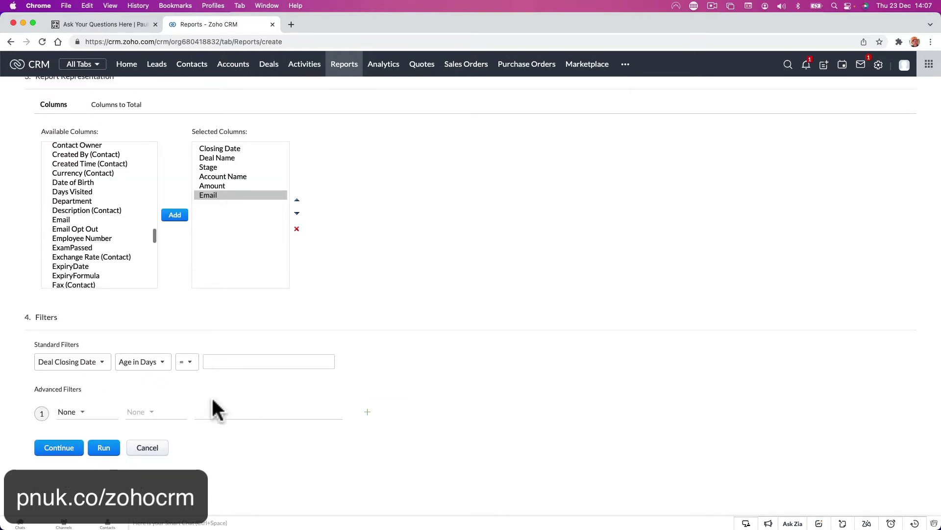
Step: Name the report 'Deal Test', file it in the Deal Reports folder, and save it
left_click(71, 449)
scroll(88, 491, "down", 3)
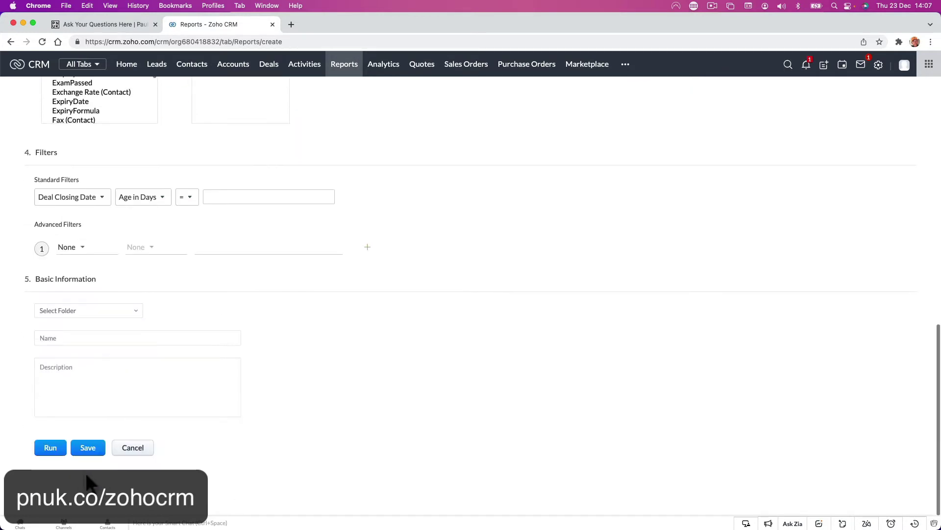
left_click(96, 311)
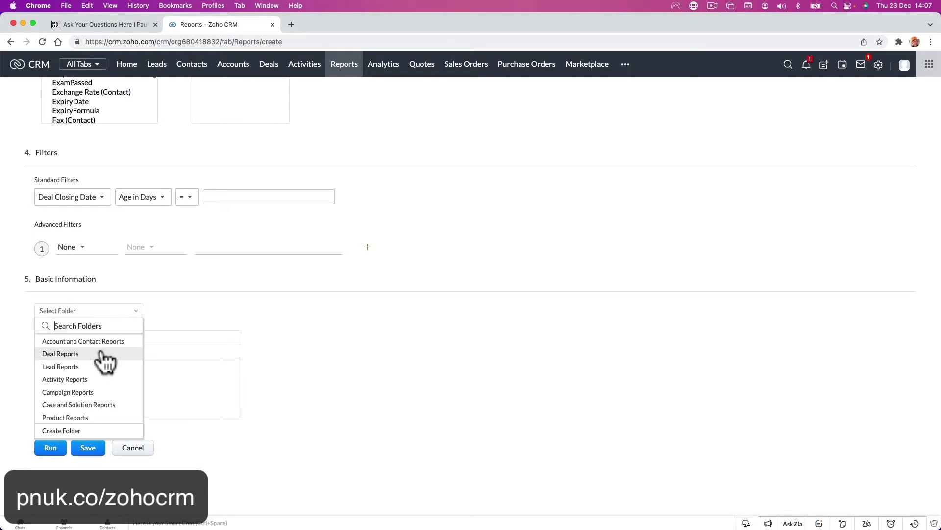
left_click(101, 353)
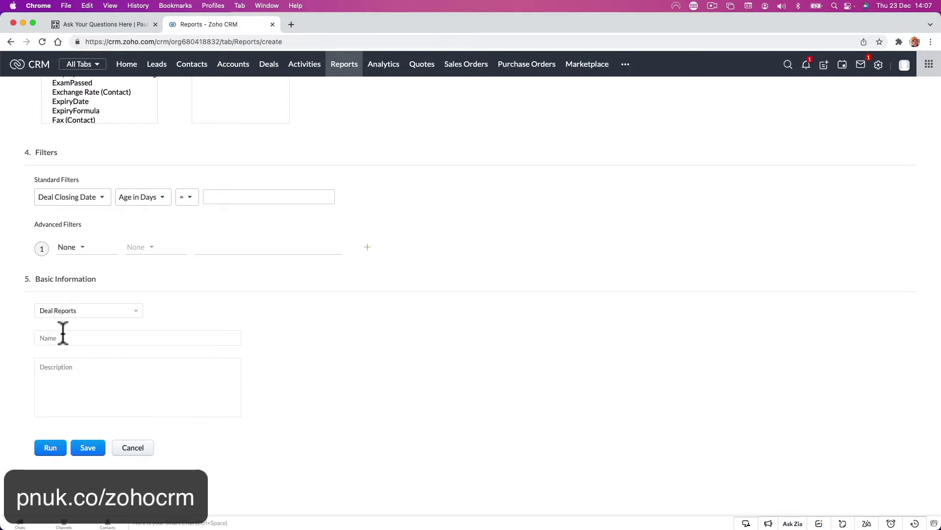
type("Deal Test")
left_click(85, 447)
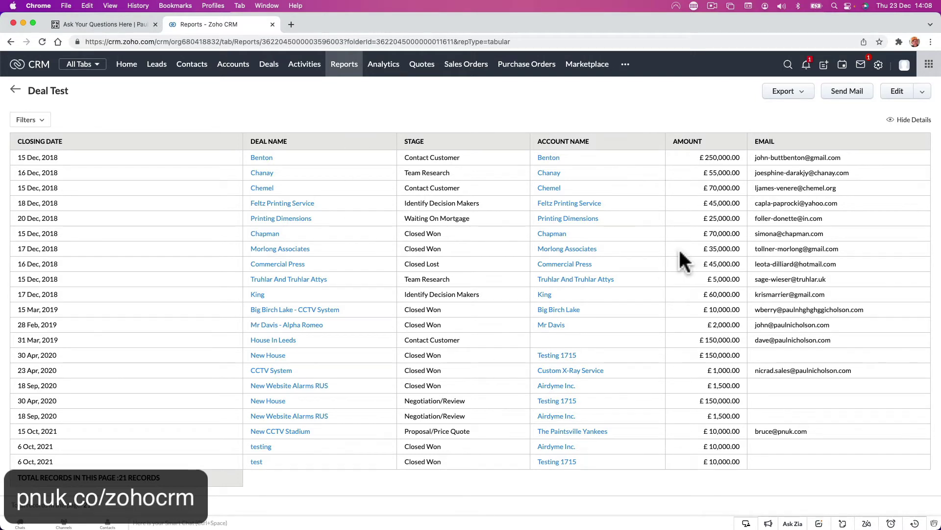
Step: Send the Deal Test report immediately as a PDF to one selected CRM user
left_click(847, 91)
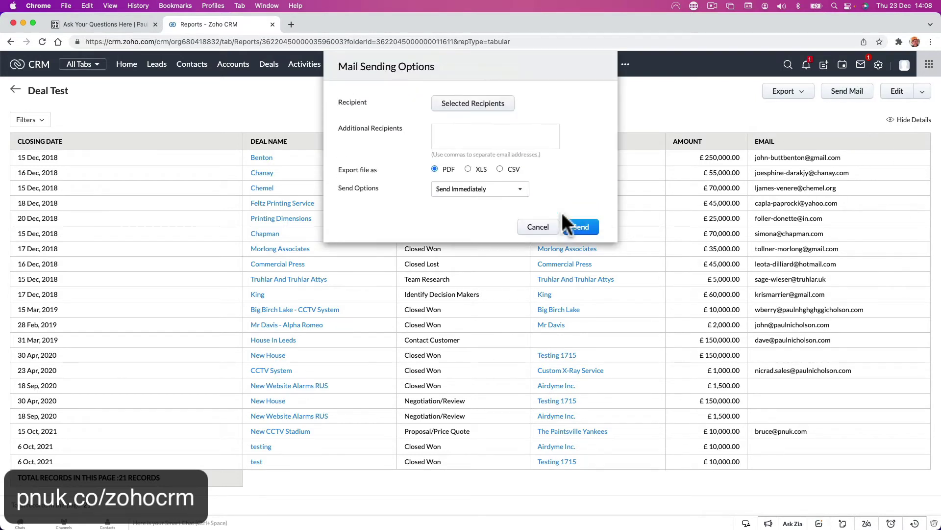
left_click(460, 113)
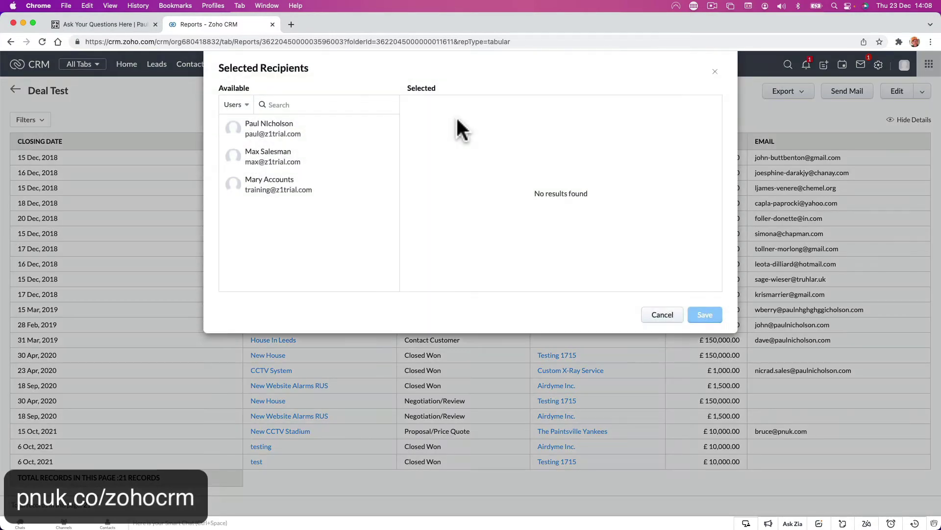
left_click(376, 128)
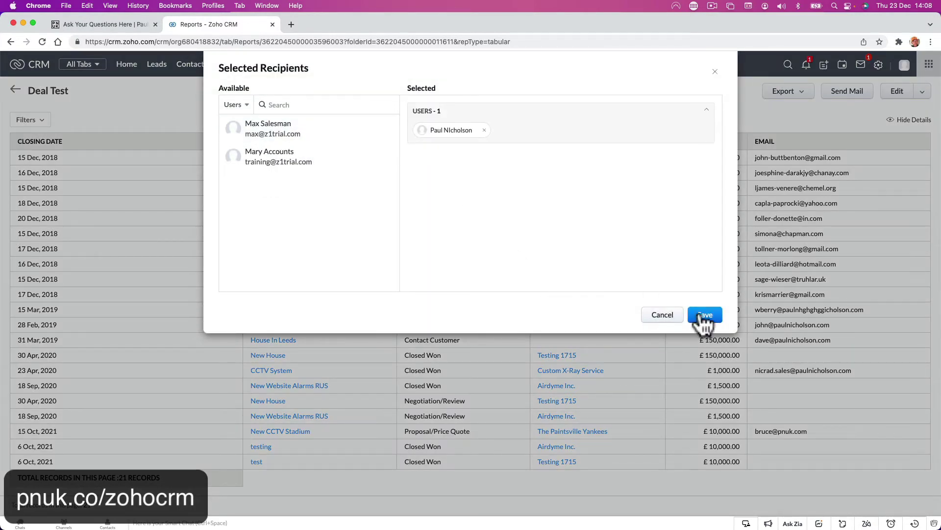
left_click(705, 315)
left_click(581, 244)
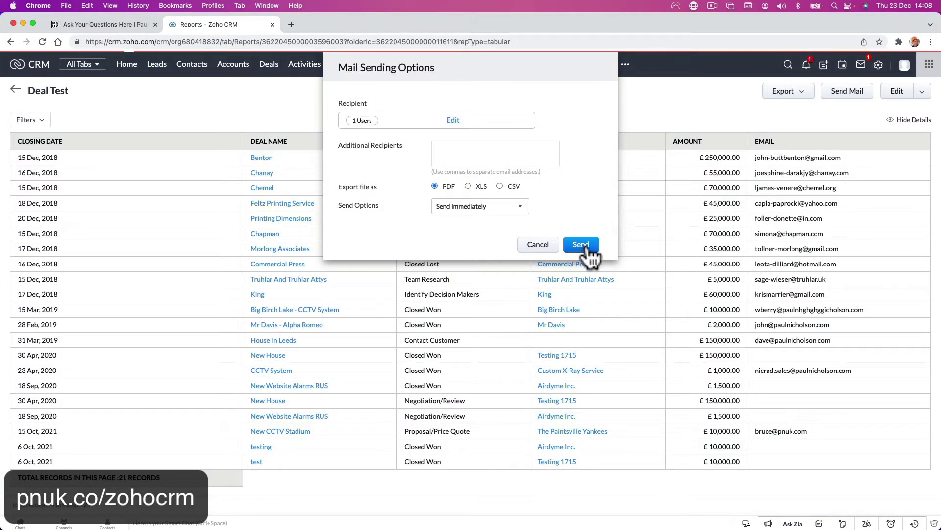
left_click(292, 24)
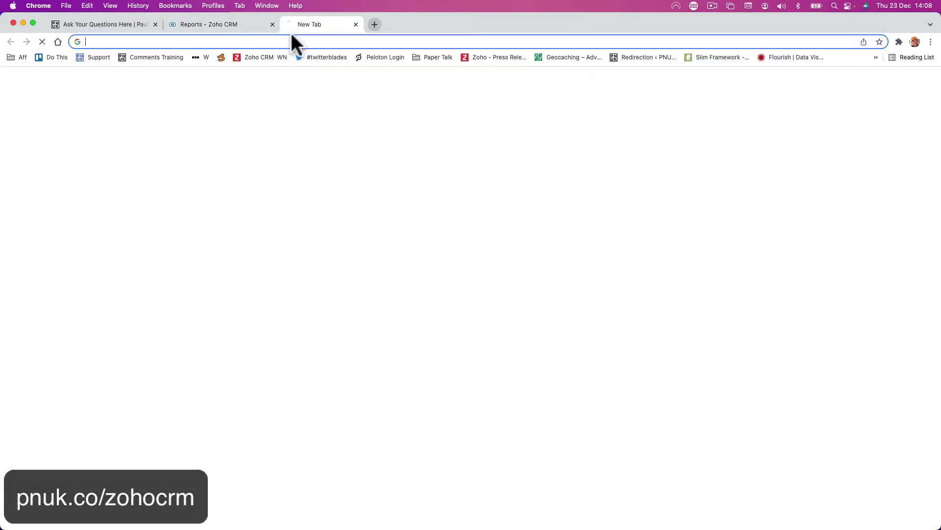
Step: Load Zoho Mail at mail.zoho.com in the new tab
left_click(292, 40)
type("mail.z")
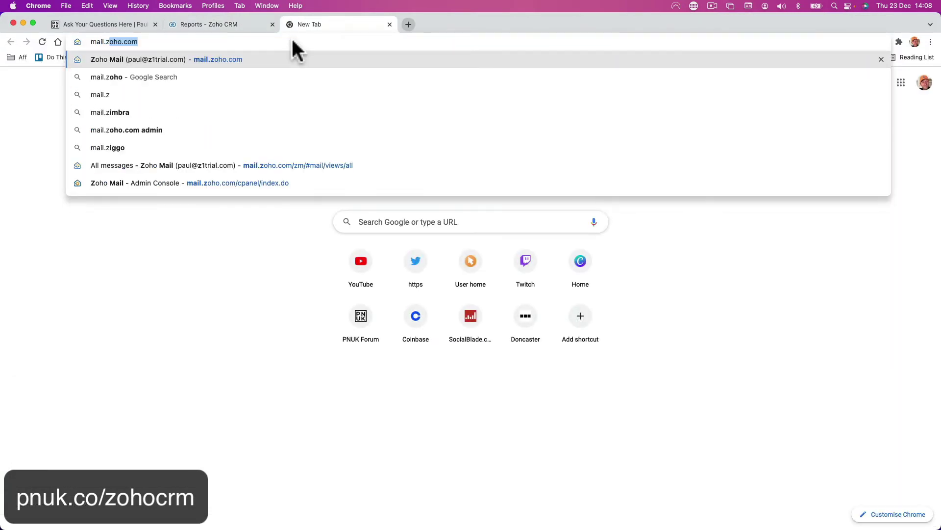
key("Return")
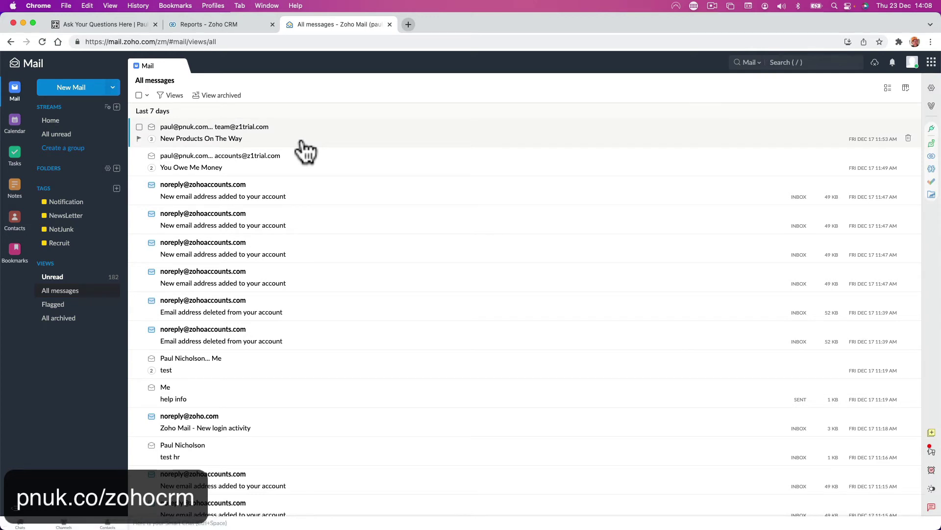
Step: Refresh the Zoho Mail All messages list, then return to the Deal Test report
left_click(189, 25)
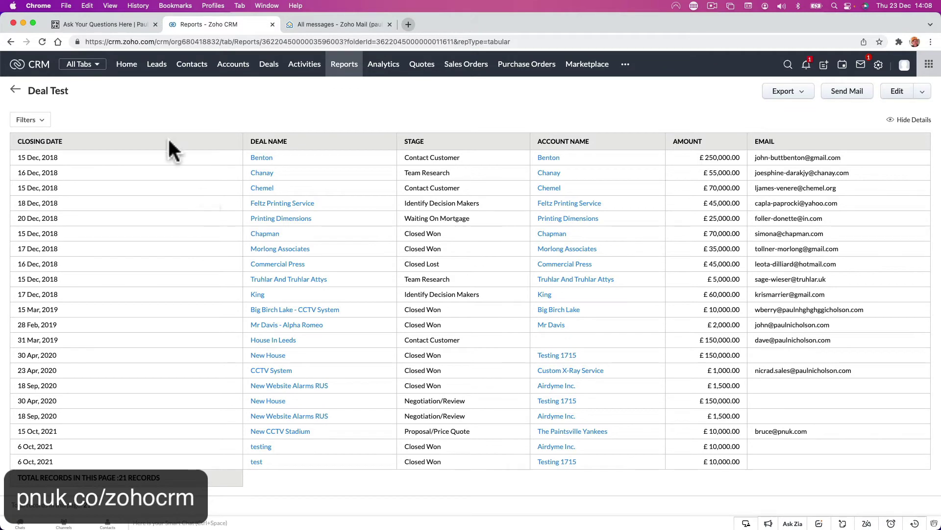
left_click(305, 25)
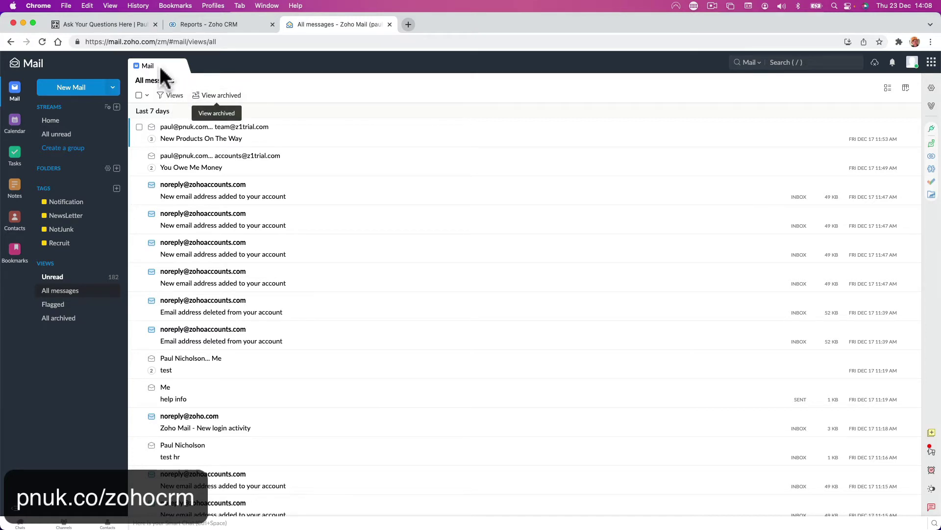
left_click(75, 293)
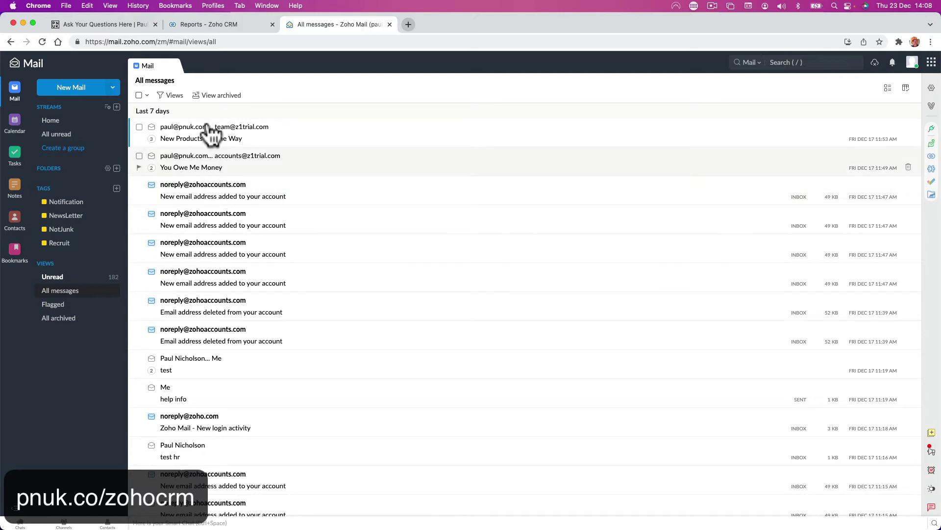
left_click(200, 22)
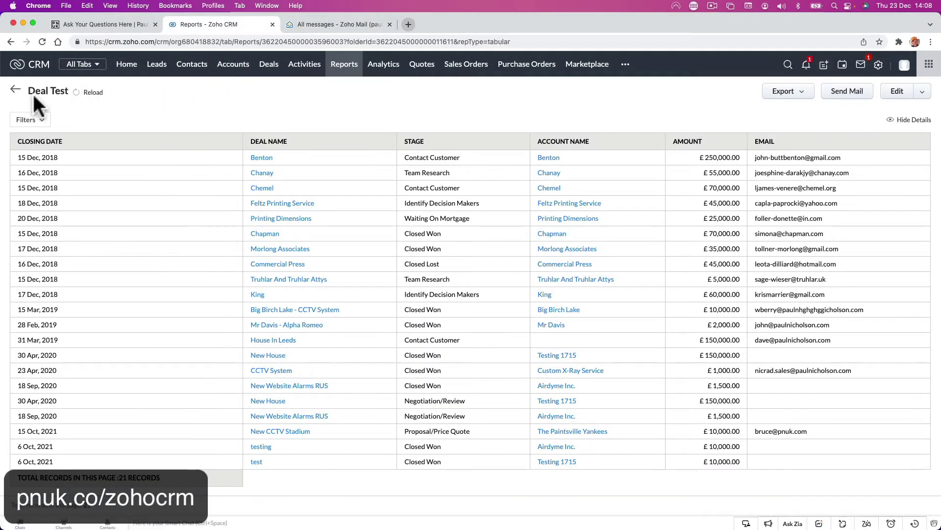
Step: Go back from Deal Test to the reports list and open the Scheduled Reports folder
left_click(15, 89)
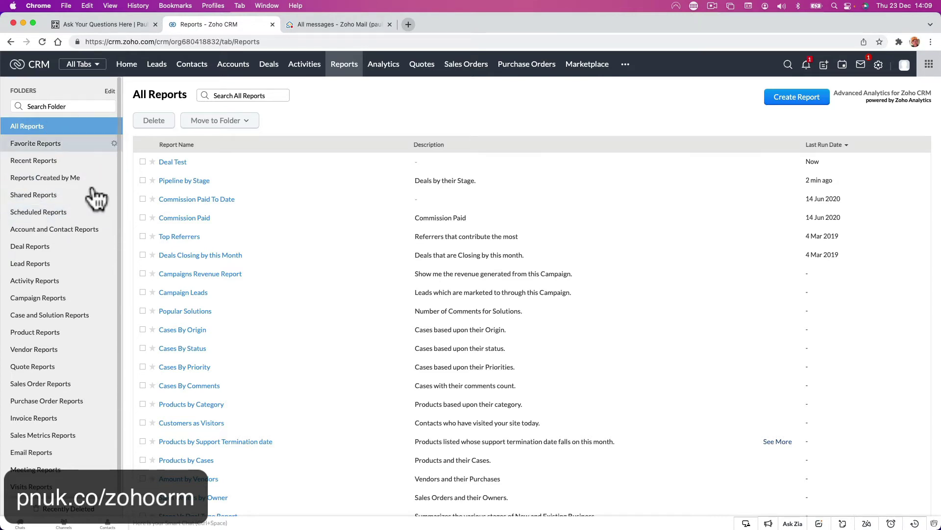
left_click(55, 216)
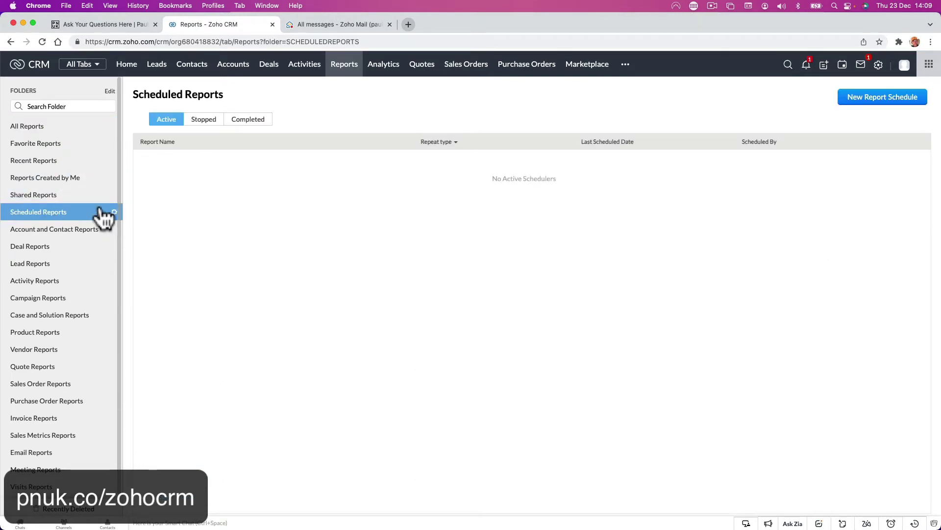
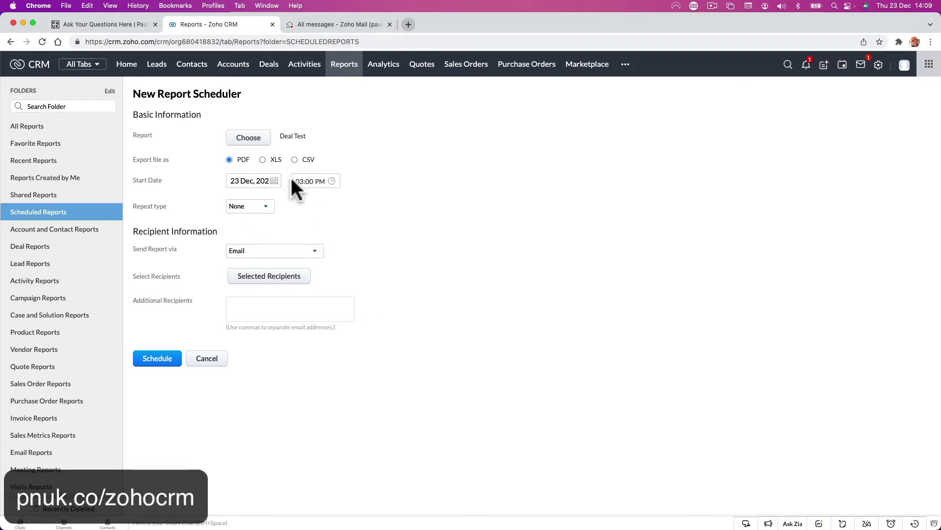
Step: Set the Deal Test schedule to start on 27 Dec 2021 at 10:00 AM
left_click(239, 179)
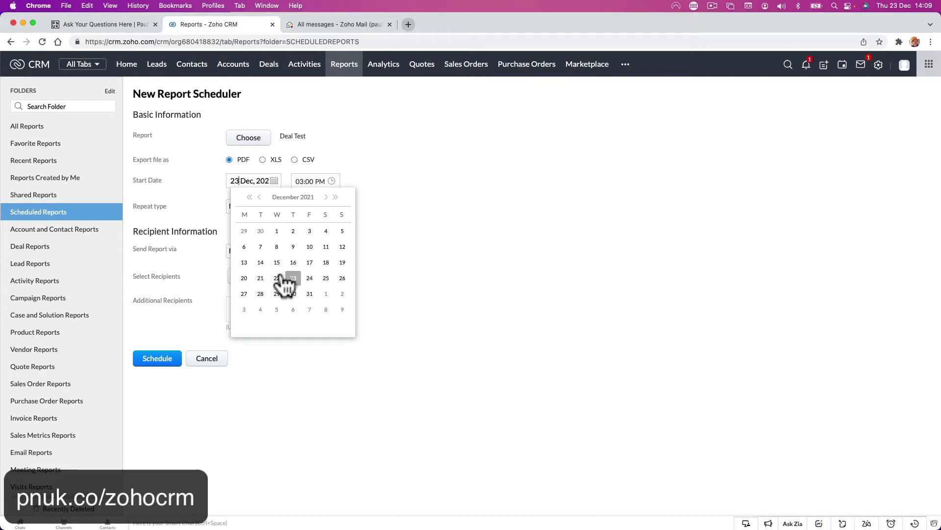
left_click(244, 294)
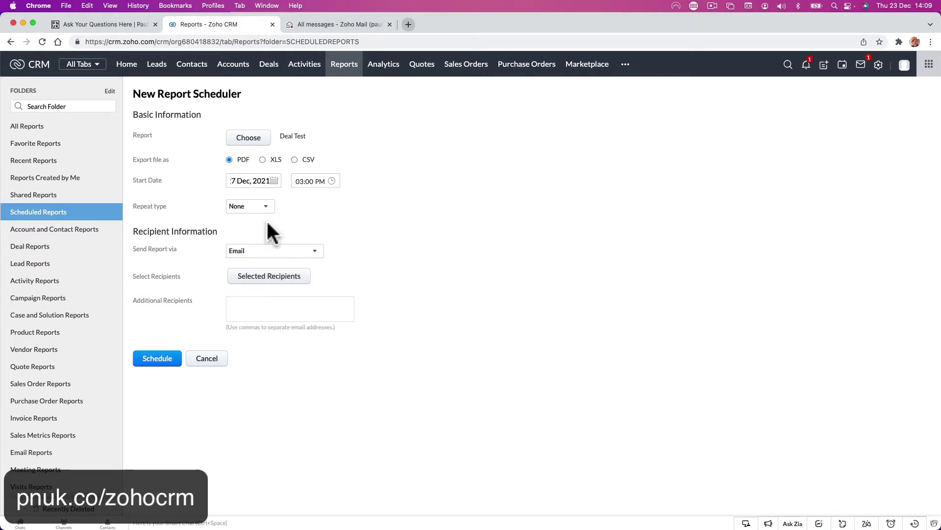
left_click(316, 181)
scroll(310, 230, "down", 5)
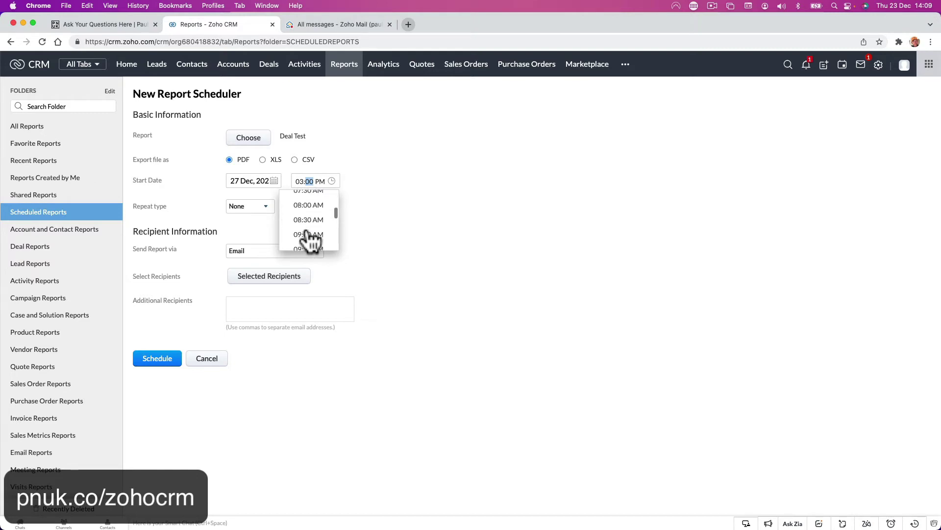
scroll(310, 231, "down", 4)
left_click(309, 204)
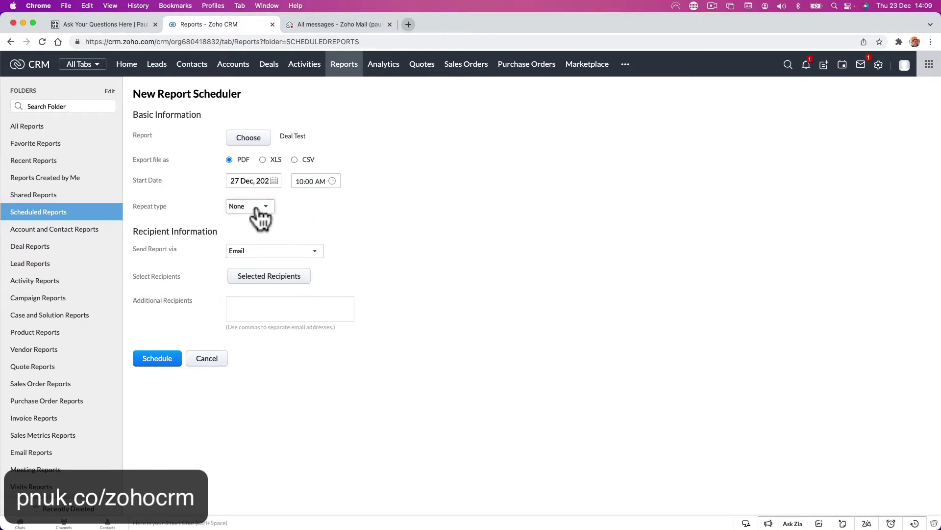
Step: Make the schedule repeat weekly, with Ends left on Never
left_click(256, 208)
left_click(251, 229)
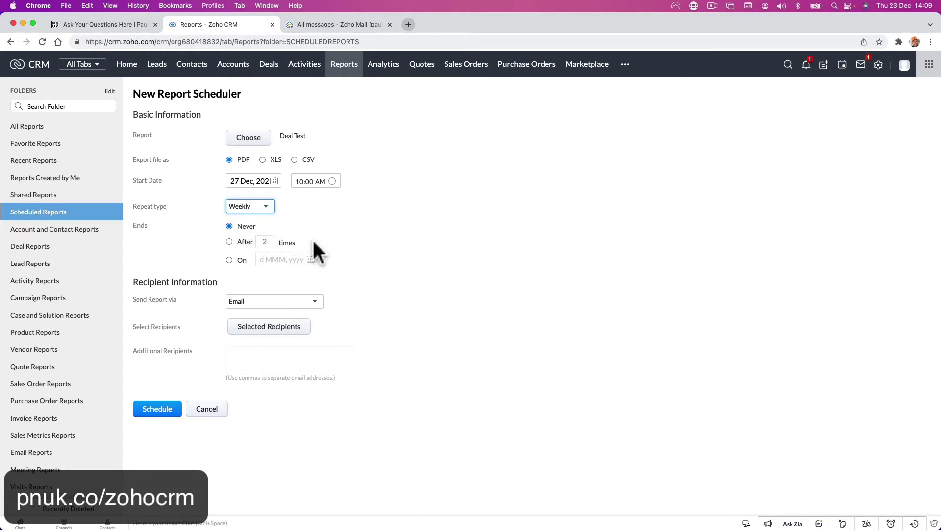
left_click(229, 241)
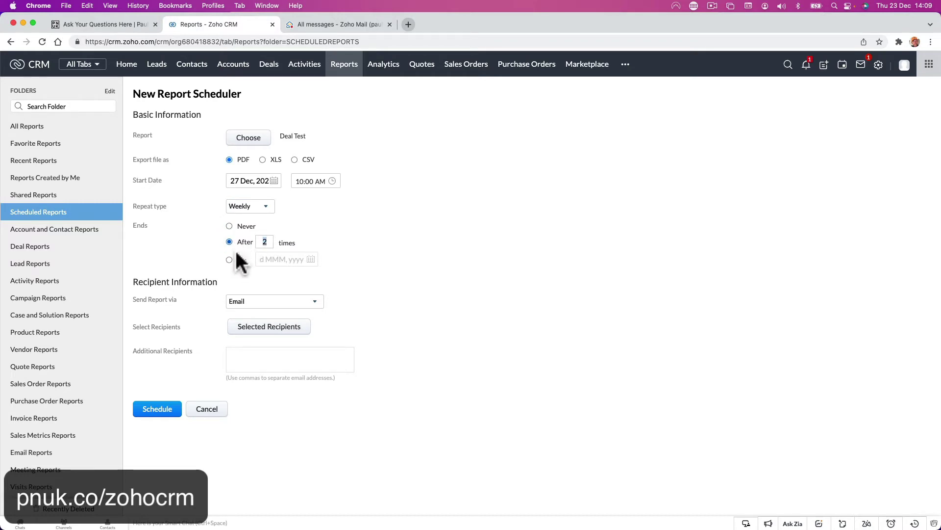
left_click(242, 260)
left_click(229, 226)
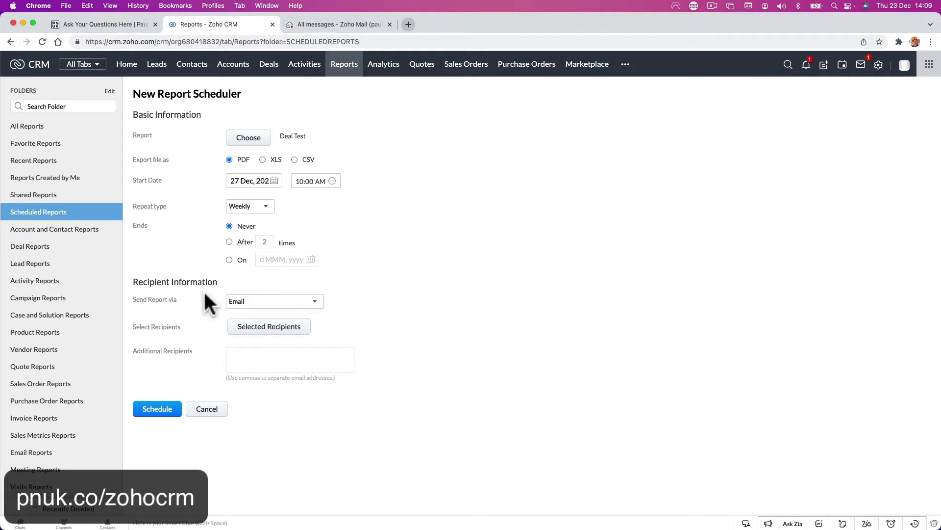
left_click(263, 326)
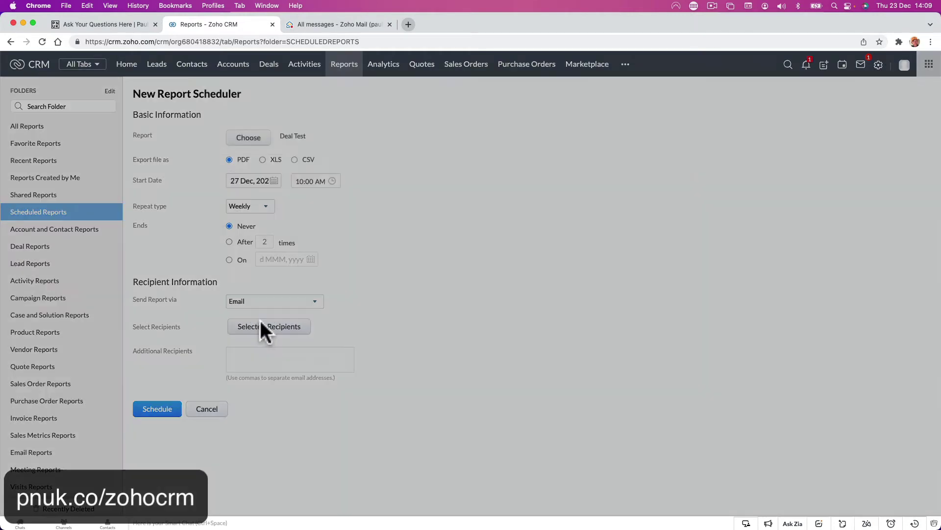
Step: Add all three CRM users as selected recipients and save the selection
left_click(375, 129)
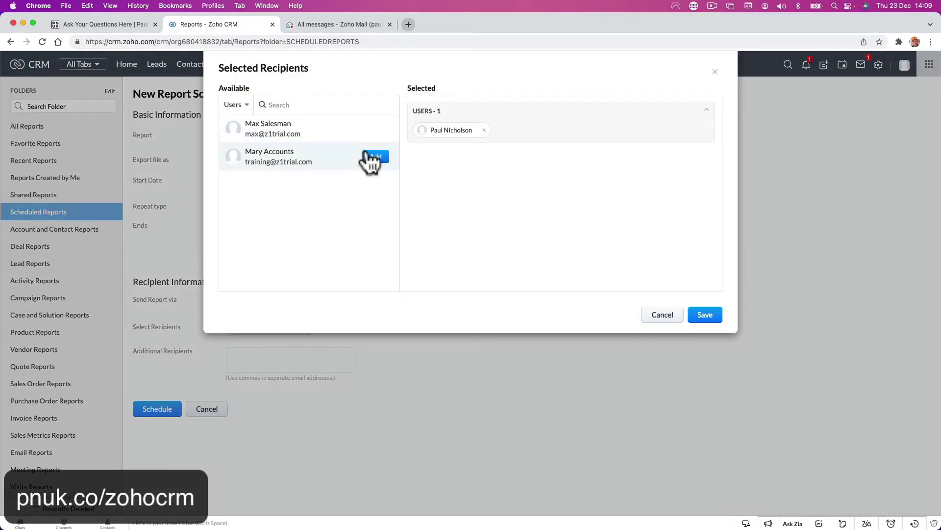
left_click(371, 157)
left_click(373, 132)
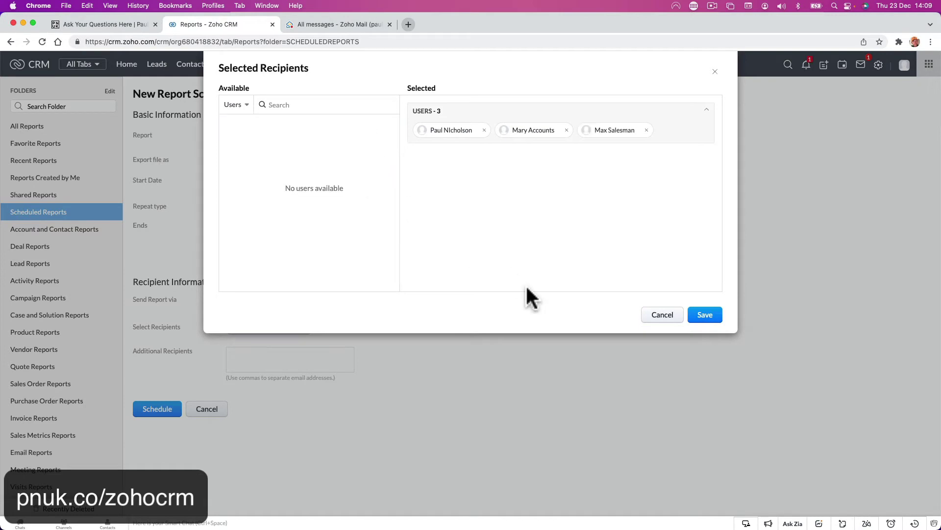
left_click(702, 316)
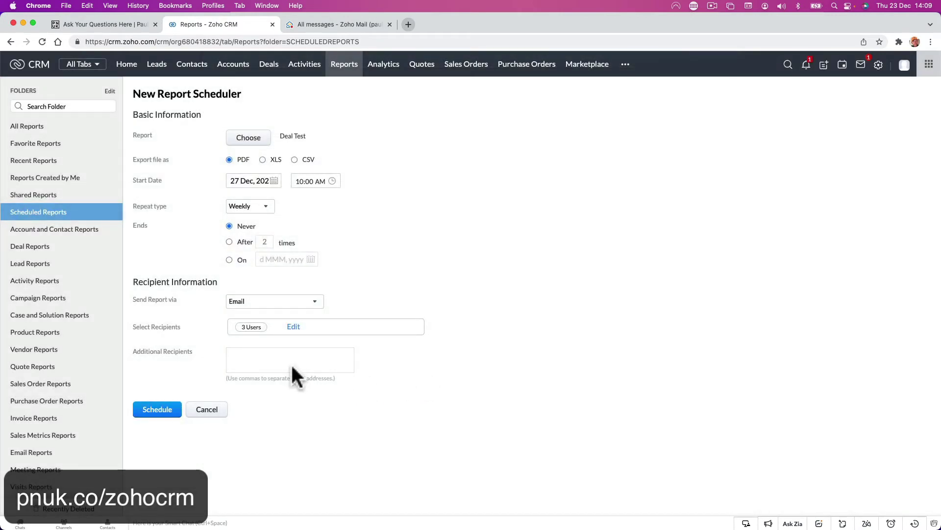
Step: Enter two comma-separated e-mail addresses as Additional Recipients
left_click(274, 360)
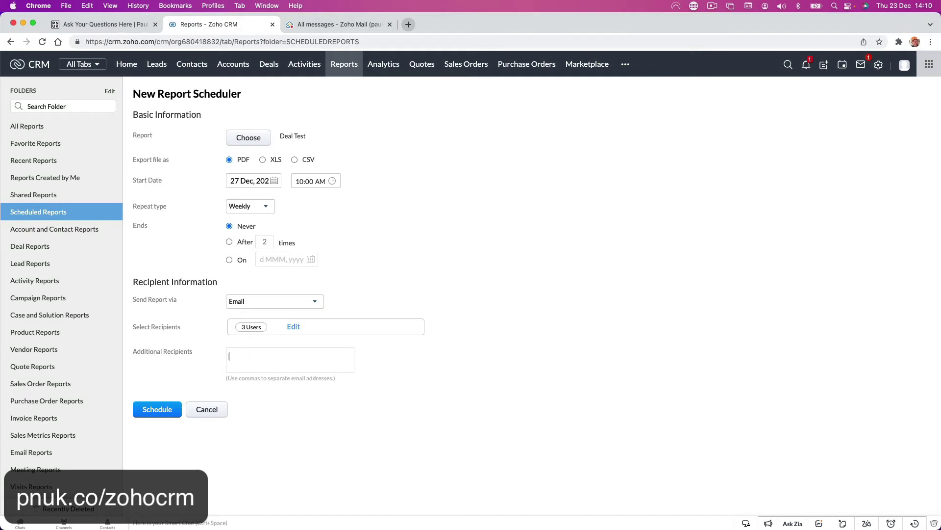
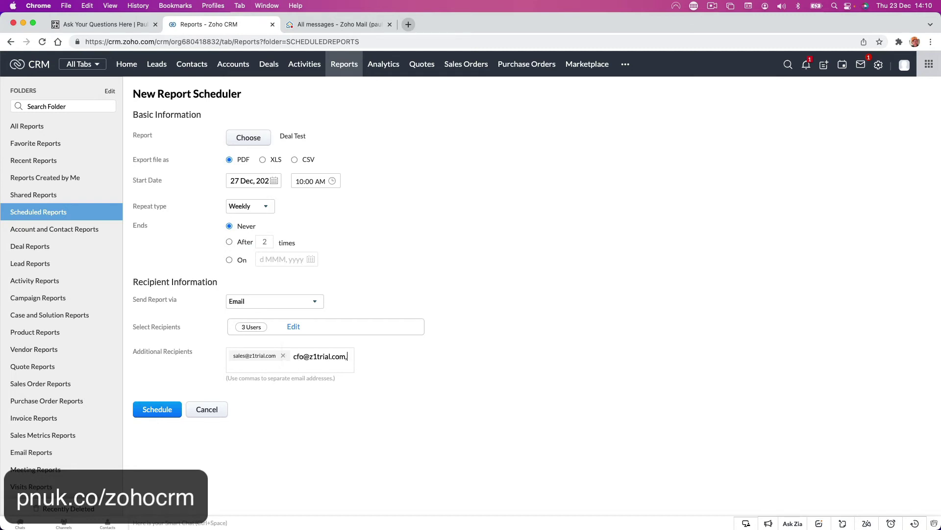
key("Return")
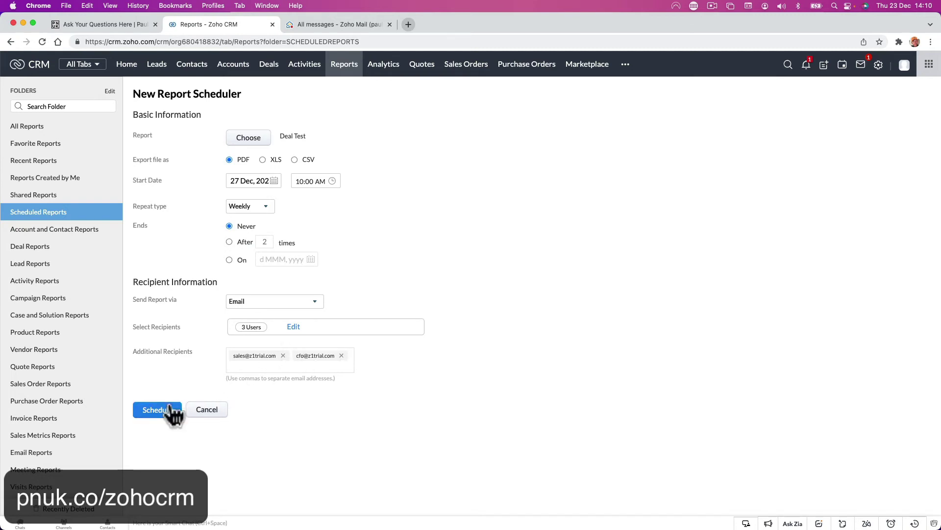
Step: Save the weekly Deal Test schedule, then open it for editing and cancel unchanged
left_click(170, 408)
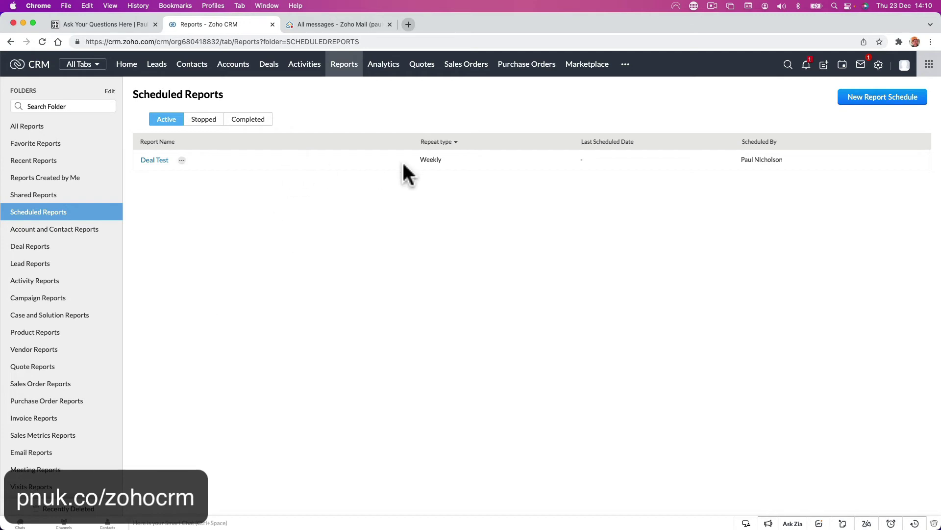
left_click(182, 161)
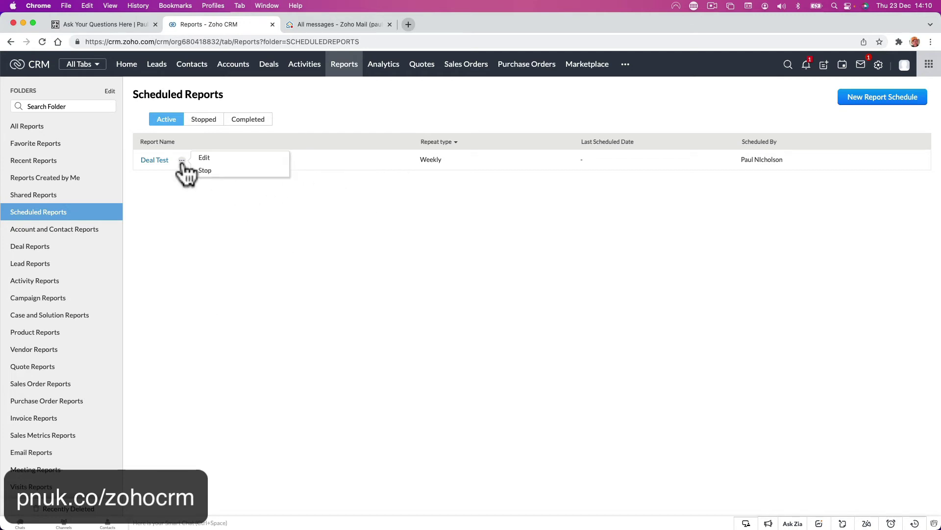
left_click(207, 156)
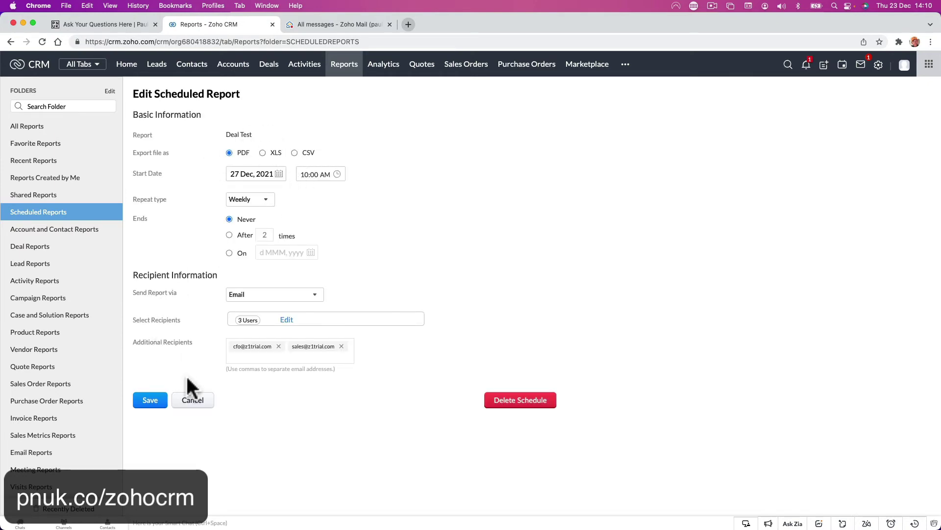
left_click(192, 401)
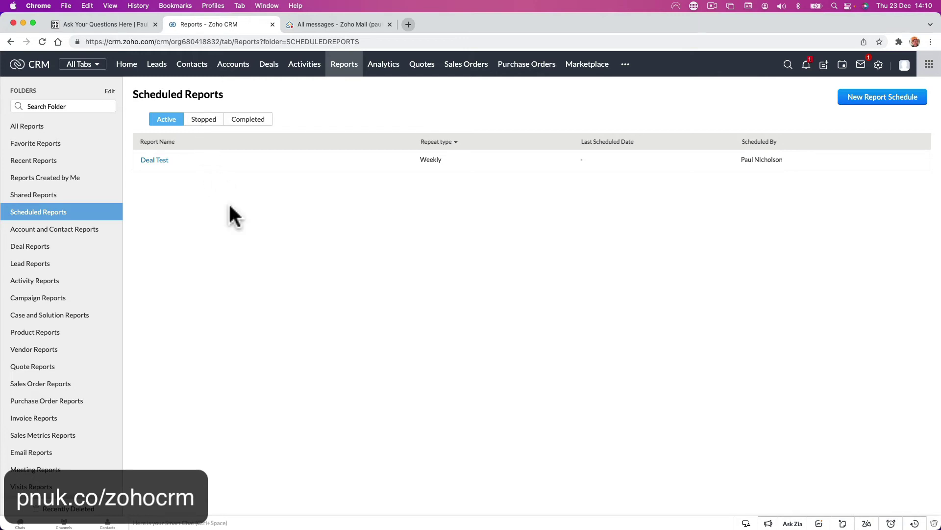
Step: Stop the Deal Test schedule, then permanently delete it from the Stopped tab
left_click(181, 161)
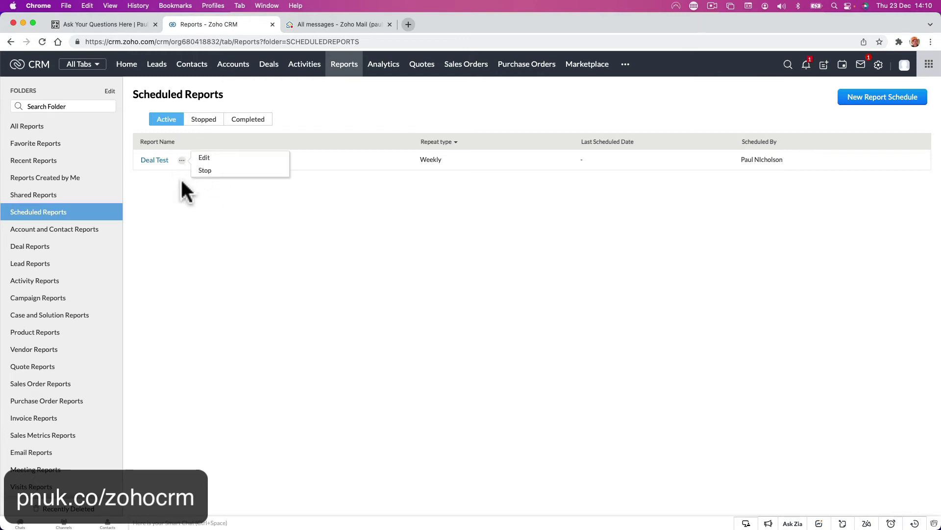
left_click(207, 171)
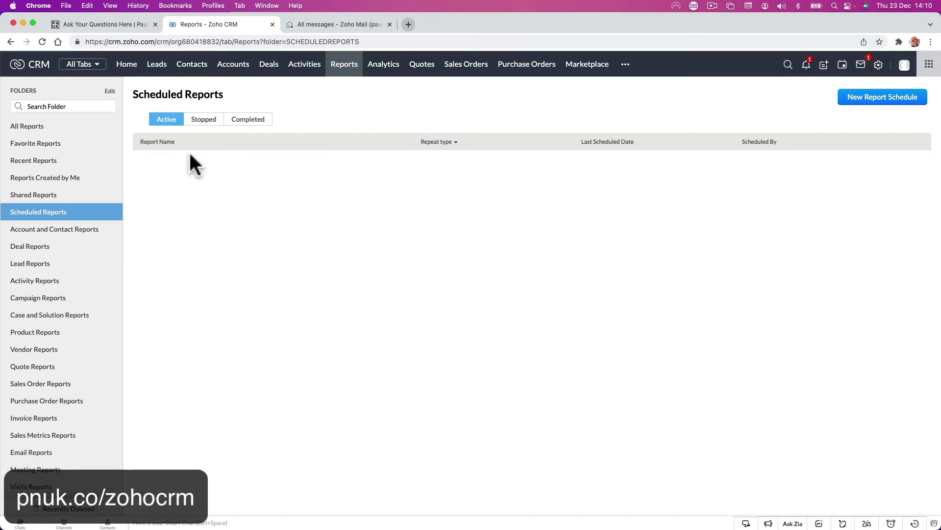
left_click(206, 121)
left_click(180, 161)
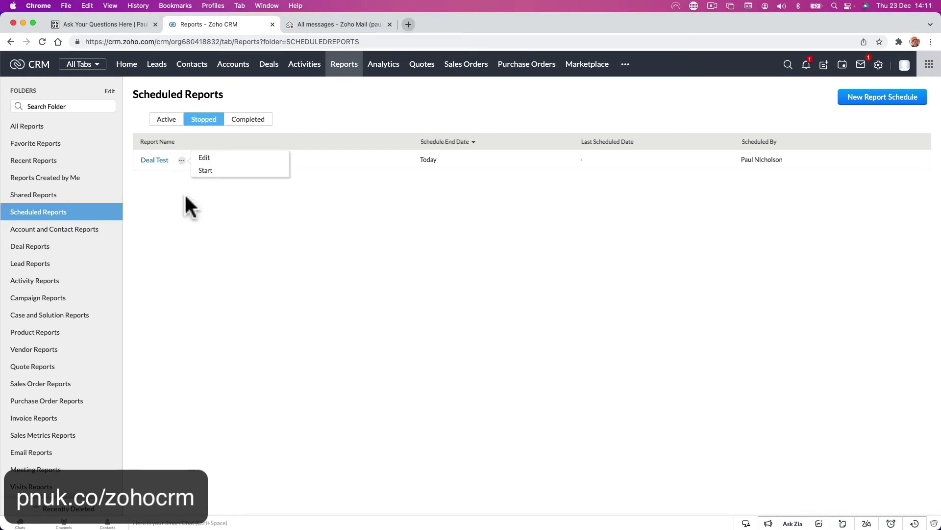
left_click(146, 167)
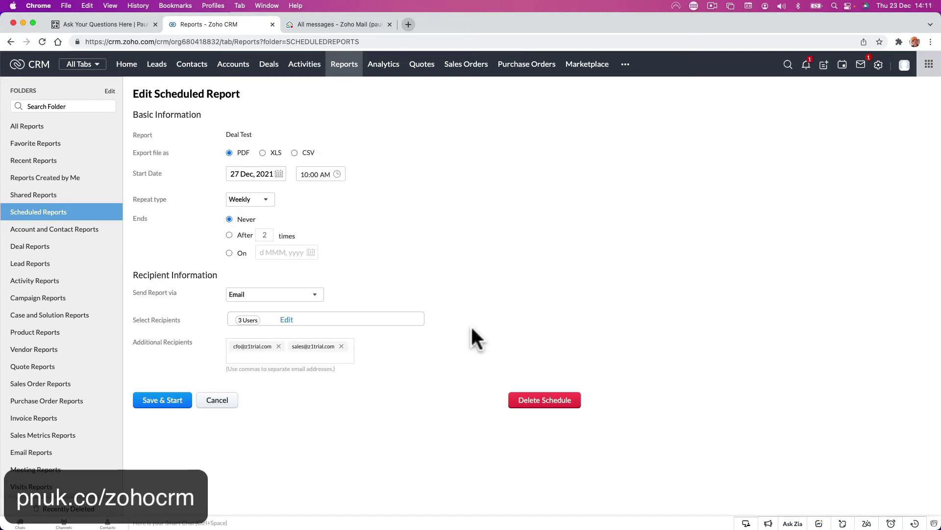
left_click(559, 404)
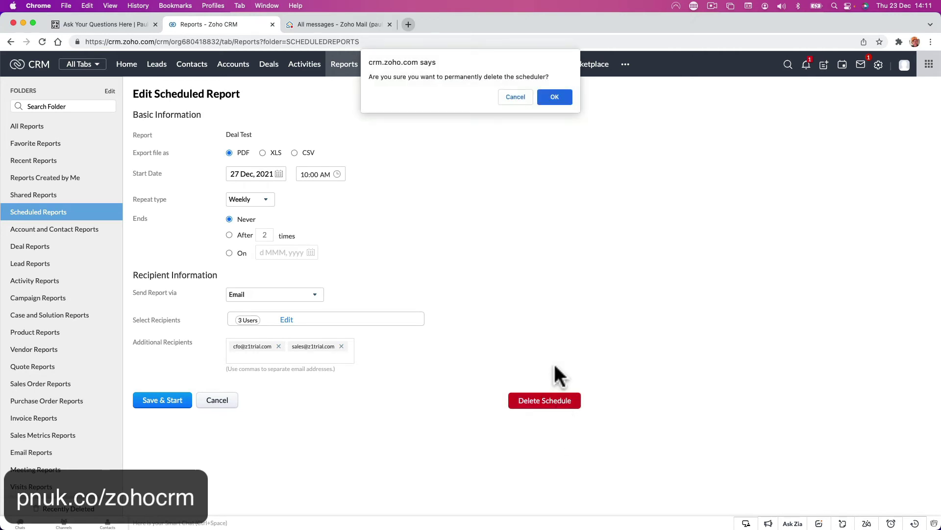
left_click(561, 99)
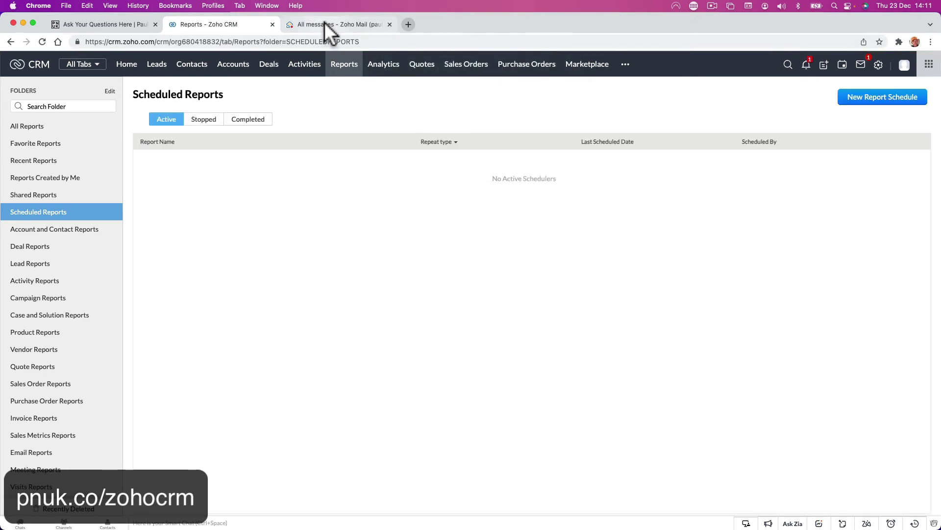
left_click(325, 24)
Step: Open the Report Scheduler email's Deal_Test.pdf, listing 21 deals, then return to Zoho CRM
left_click(260, 129)
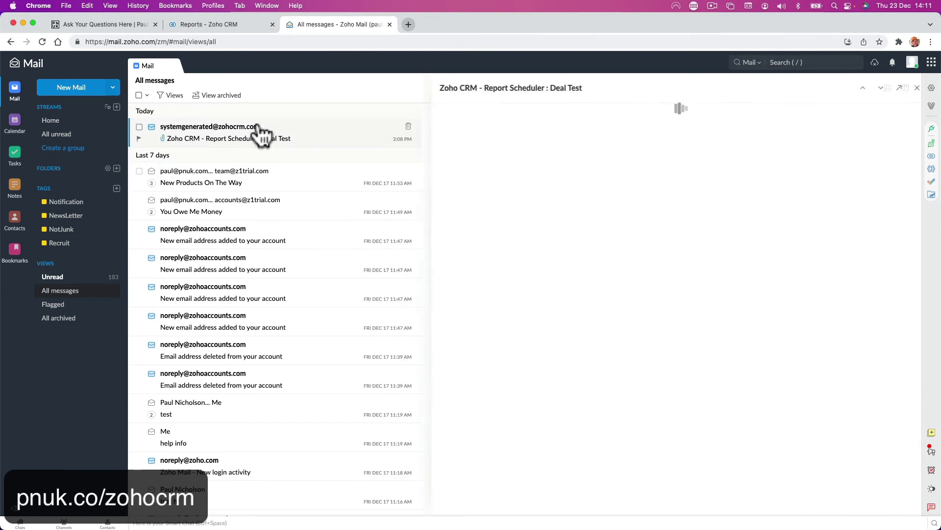
left_click(501, 333)
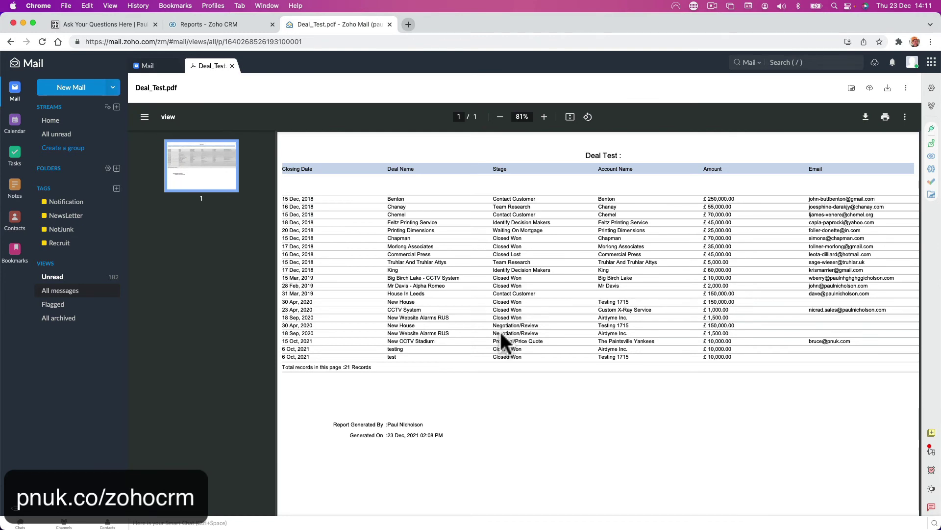
left_click(201, 22)
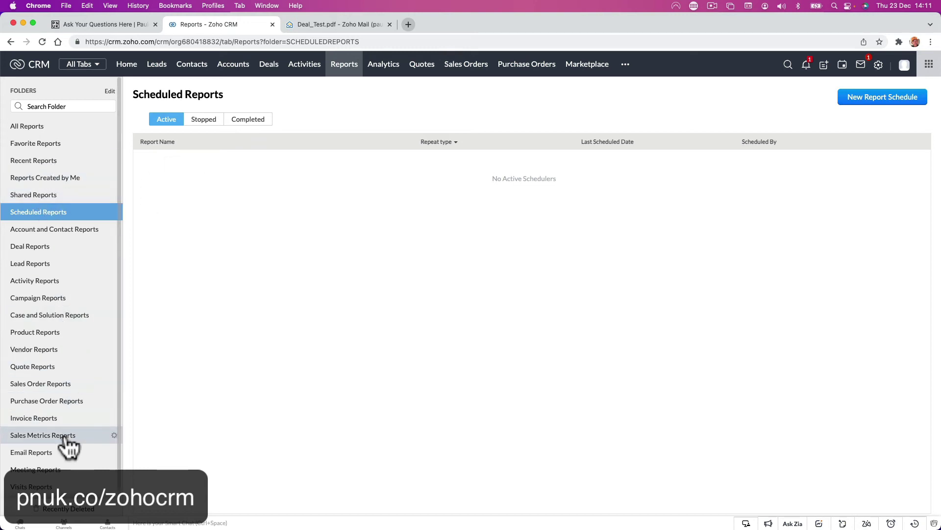
Step: Look at the Popular Solutions and Leads By Status reports, then open Scheduled Reports
left_click(45, 315)
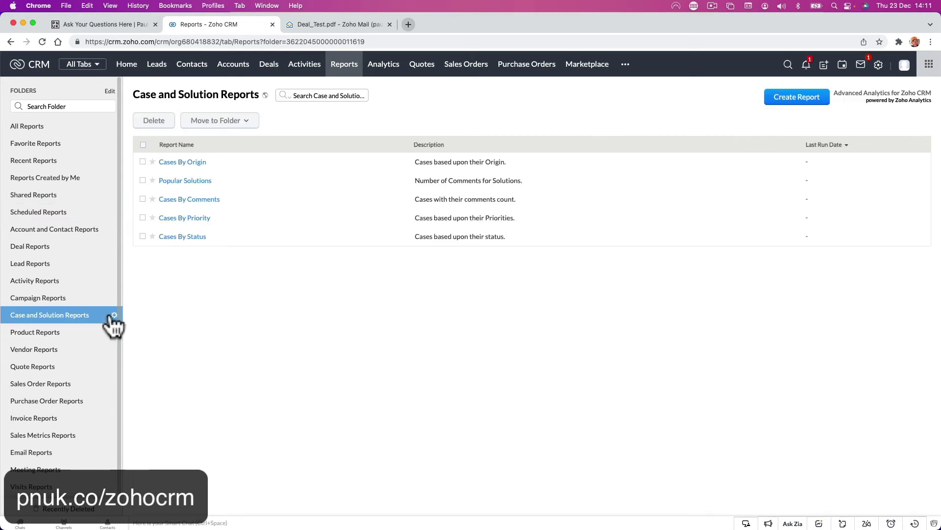
left_click(198, 182)
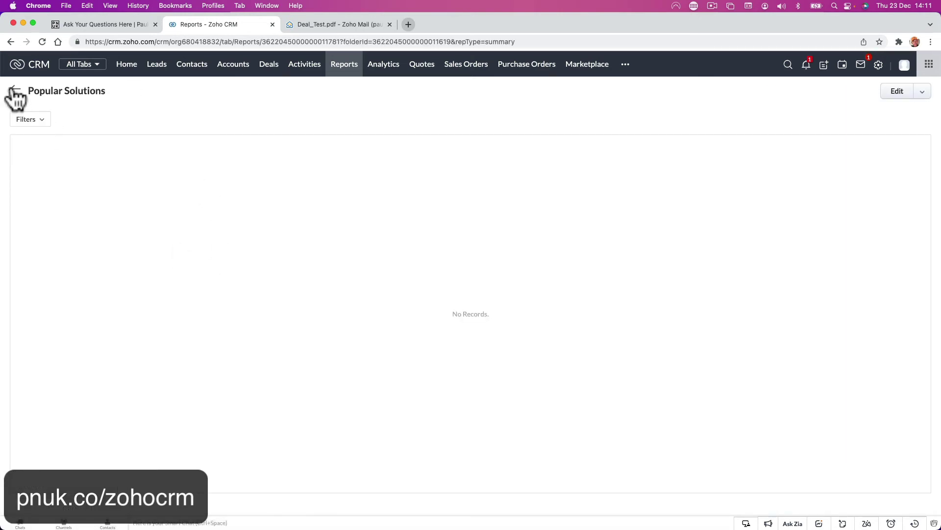
left_click(15, 90)
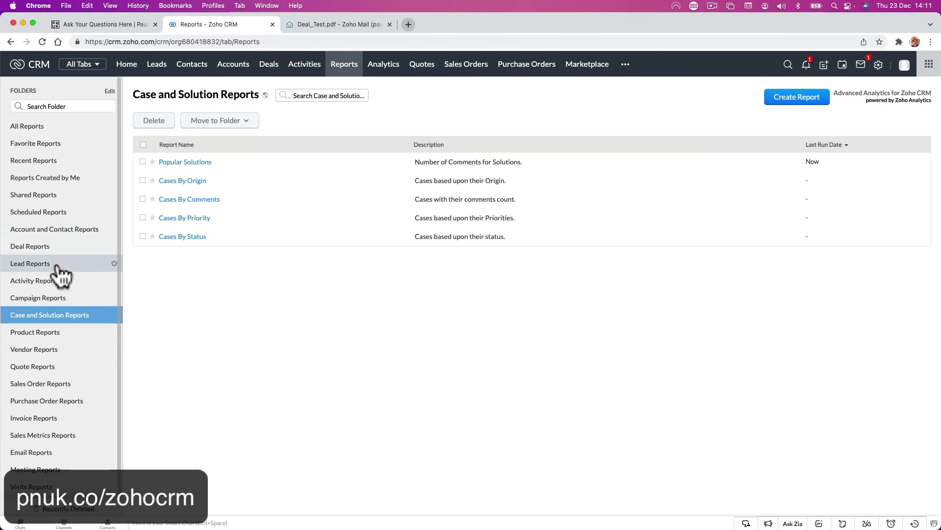
left_click(58, 267)
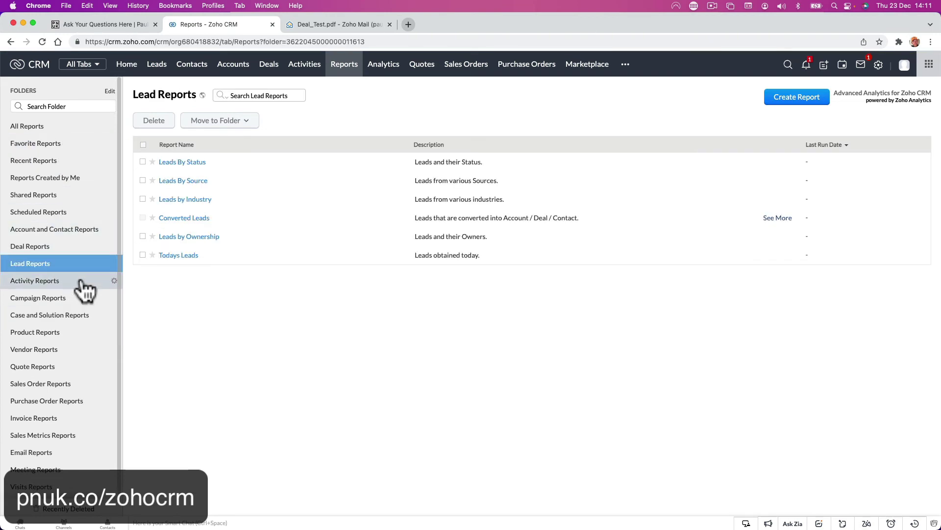
left_click(184, 164)
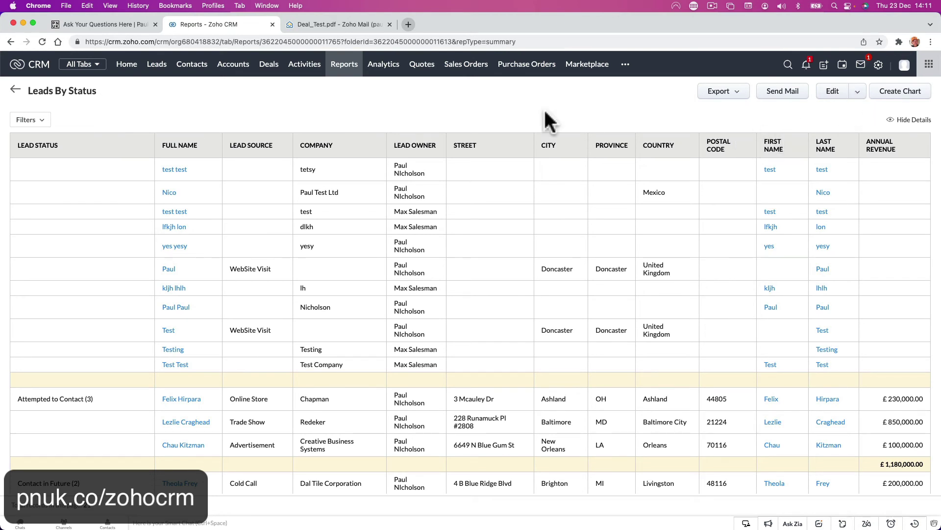
left_click(15, 90)
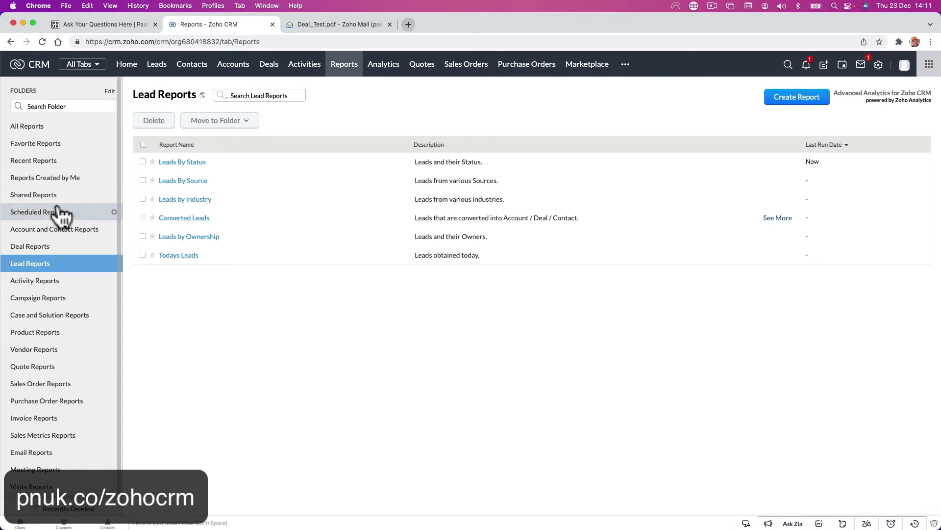
left_click(101, 210)
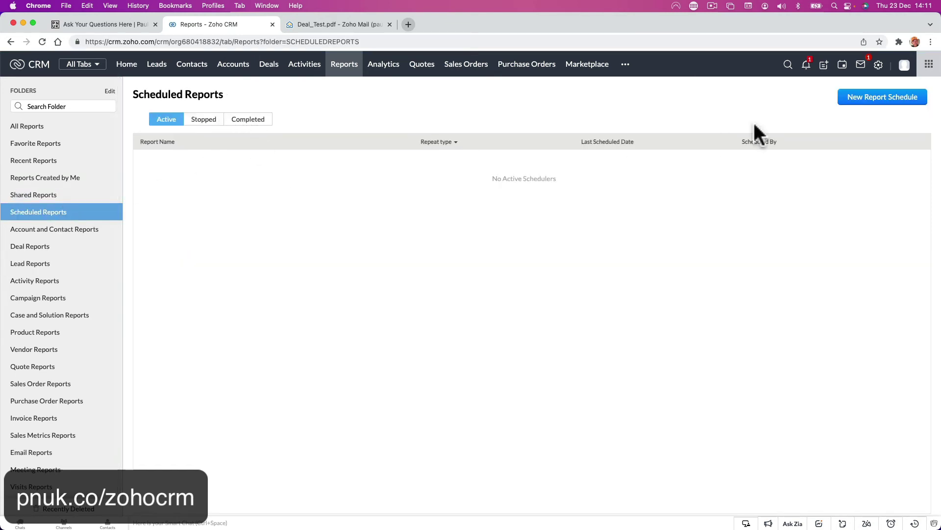
Step: Create a new report schedule with Lead Reports > Leads By Status as its report
left_click(872, 97)
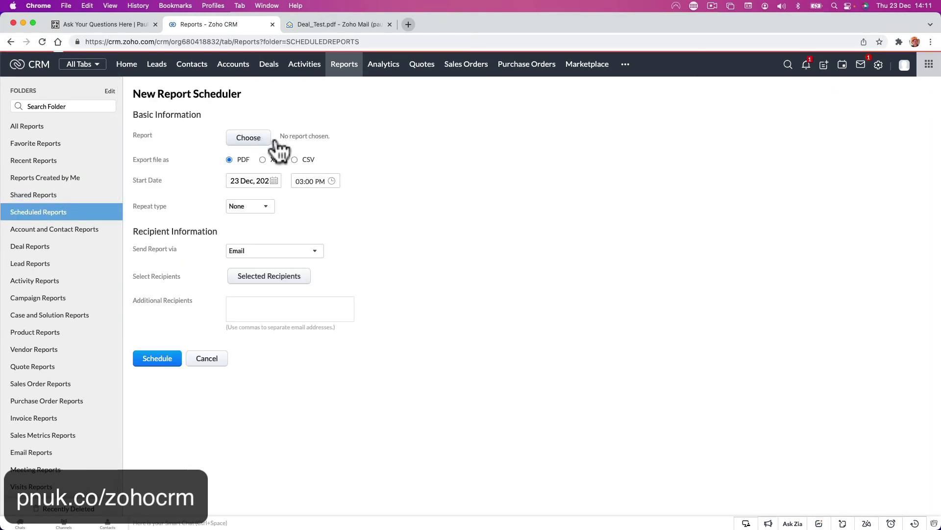
left_click(265, 139)
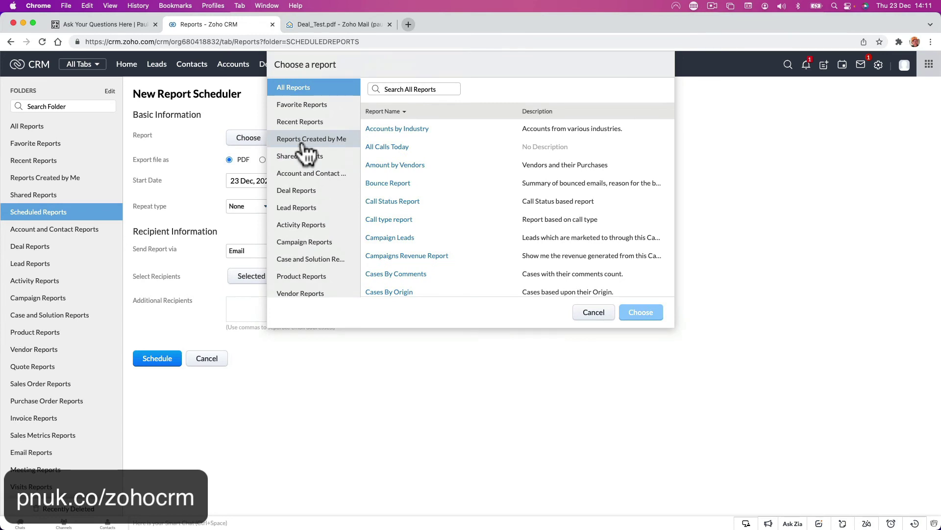
left_click(343, 208)
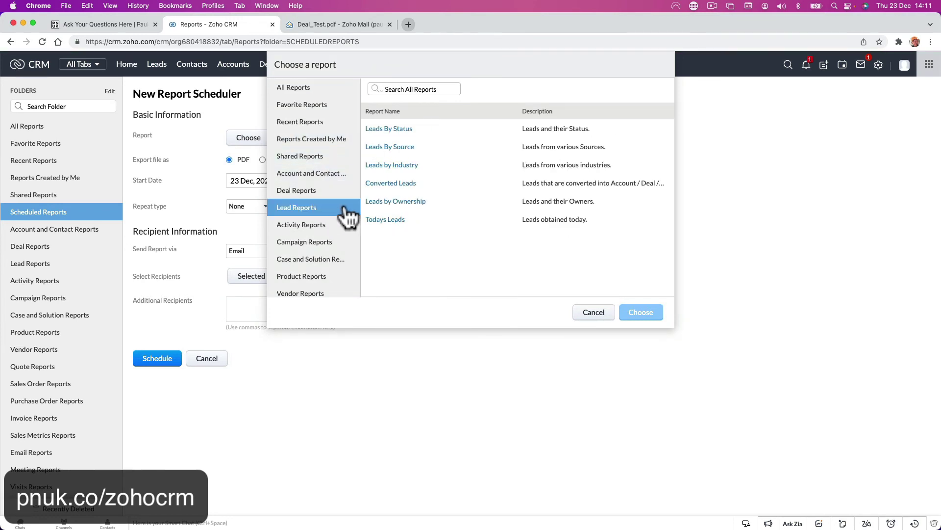
left_click(391, 130)
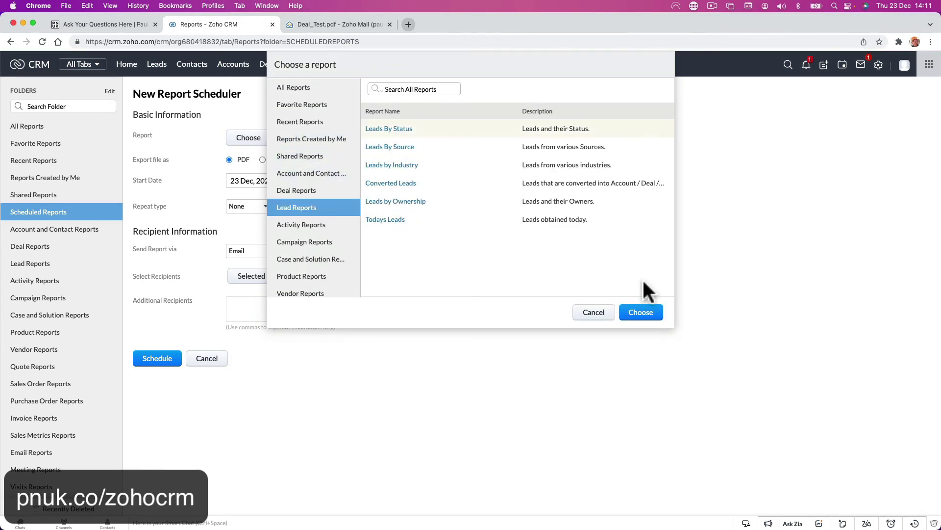
left_click(652, 312)
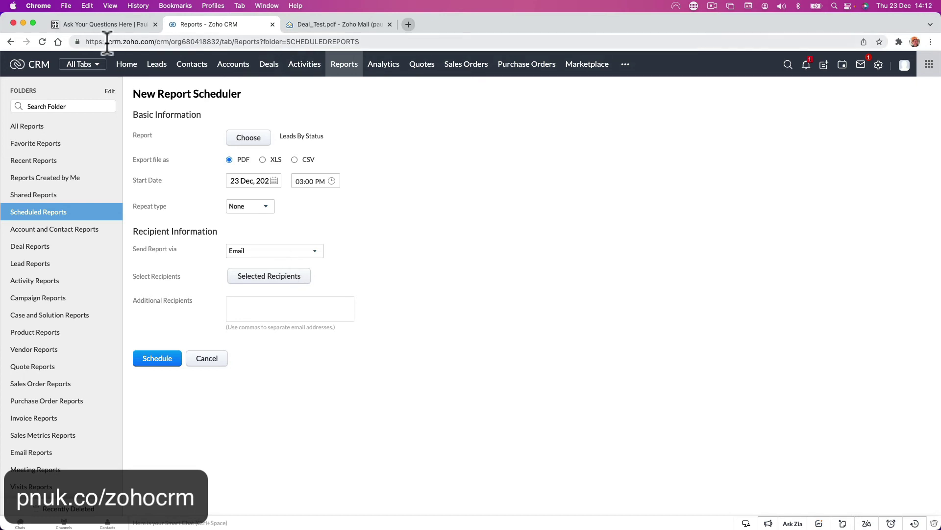
left_click(103, 27)
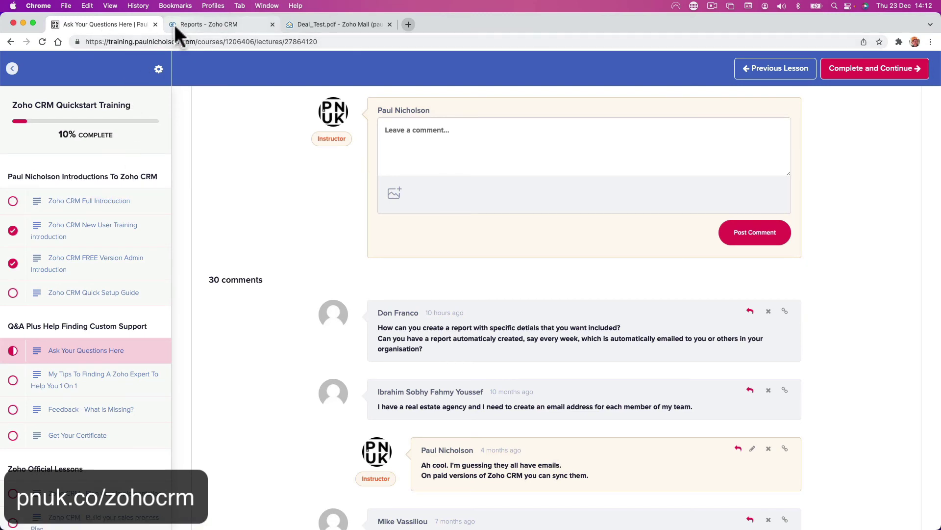
Step: Go to the pnuk.co/zohocrm short link in the first tab
double_click(163, 42)
left_click(163, 41)
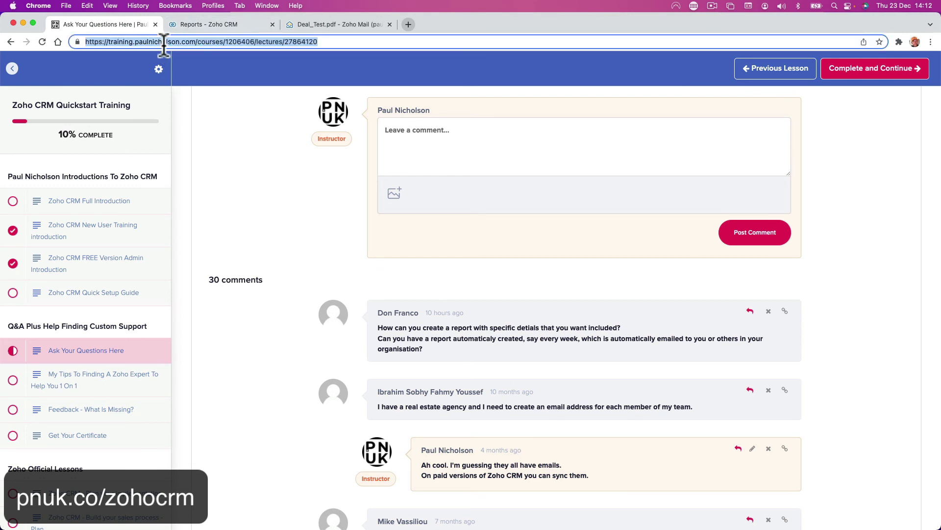
type("pnuk.co/")
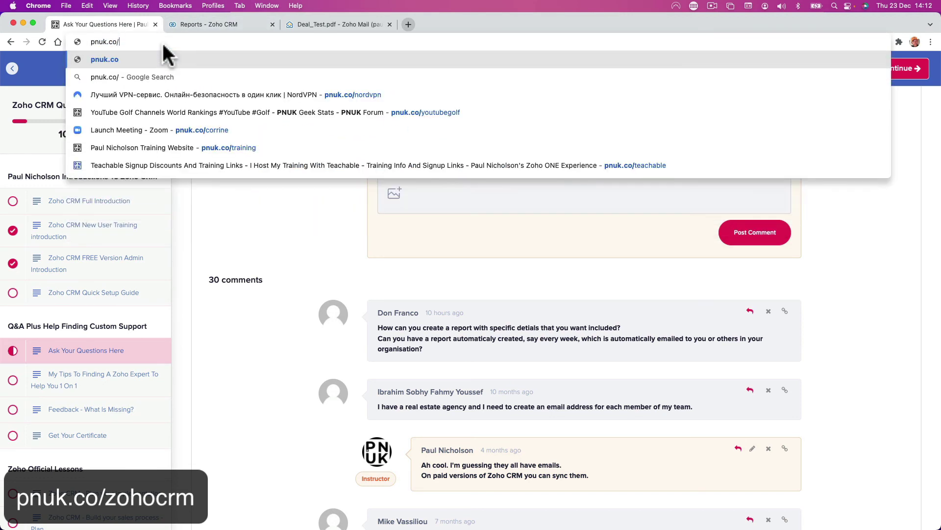
type("zohocrm")
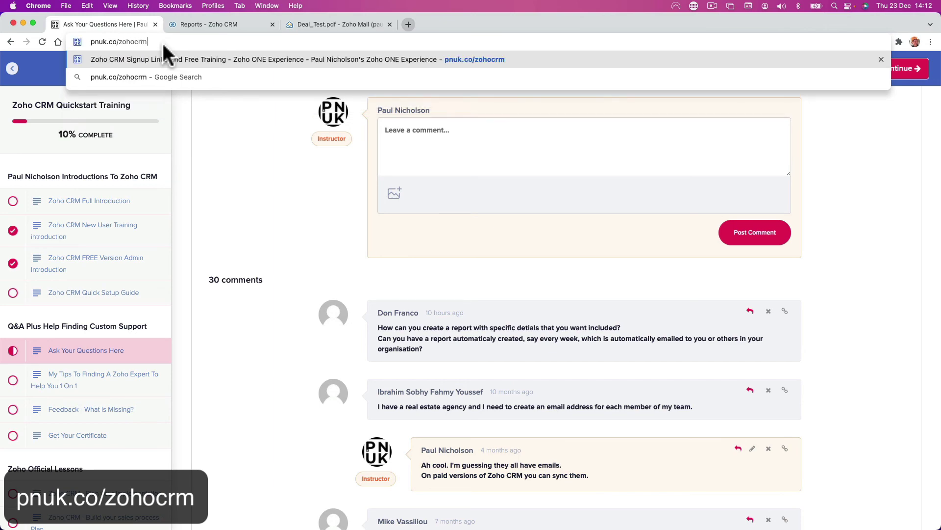
key("Return")
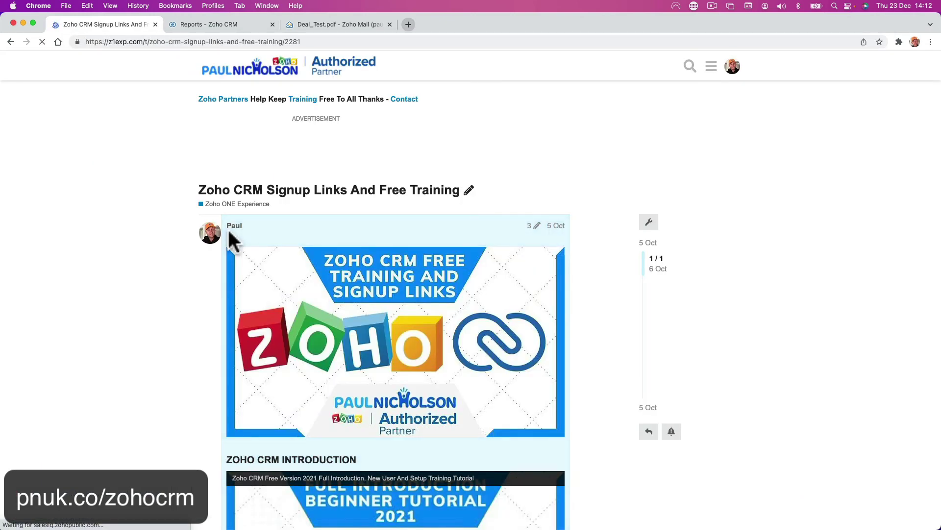
Step: Try the Zoho.com CRM FREE Signup link, then open Zoho CRM New User Certification, dismissing the ad
scroll(227, 236, "down", 12)
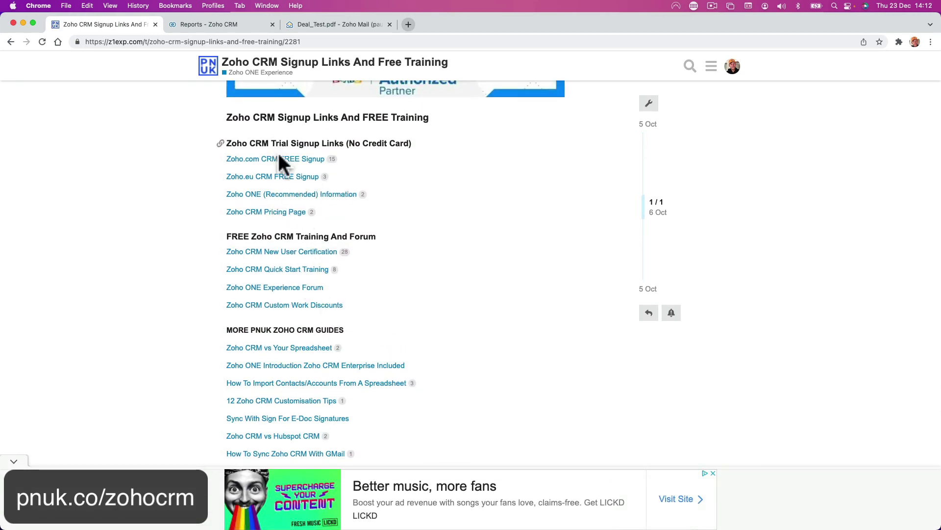
left_click(280, 162)
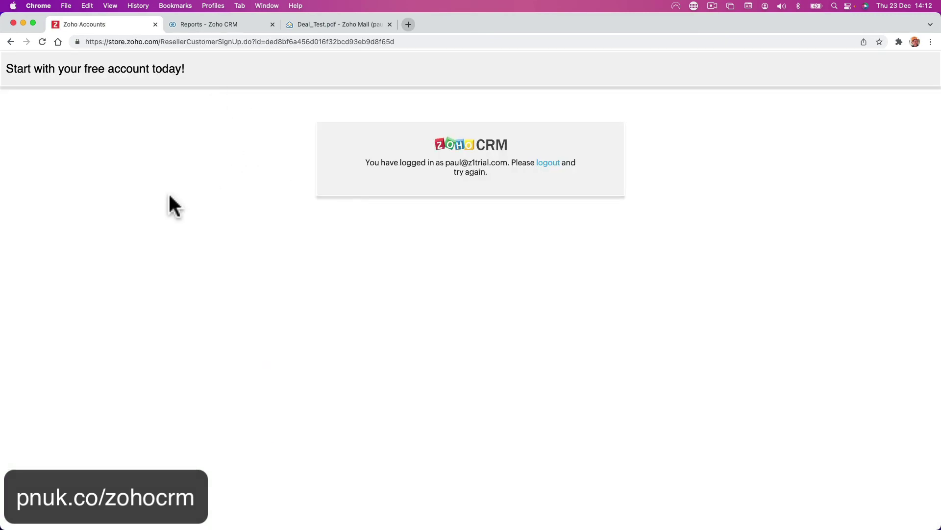
scroll(169, 193, "left", 5)
scroll(351, 265, "down", 10)
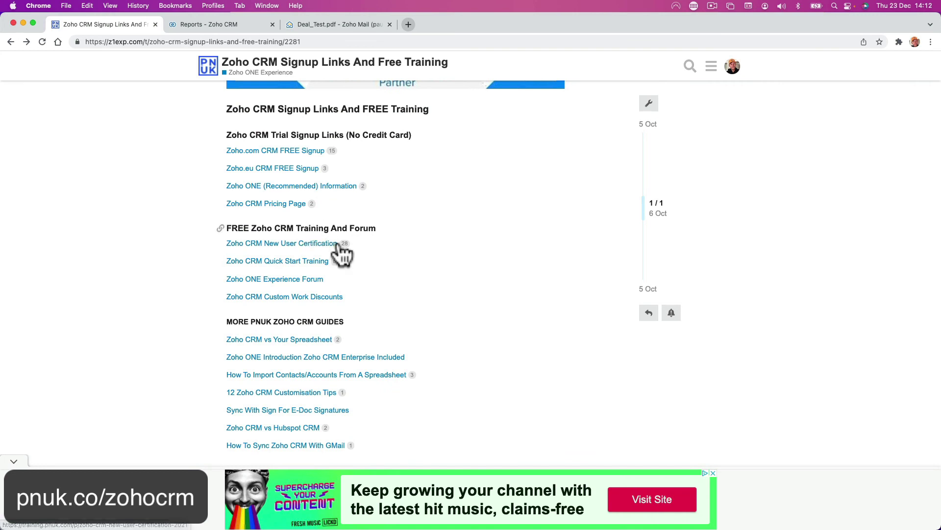
left_click(305, 247)
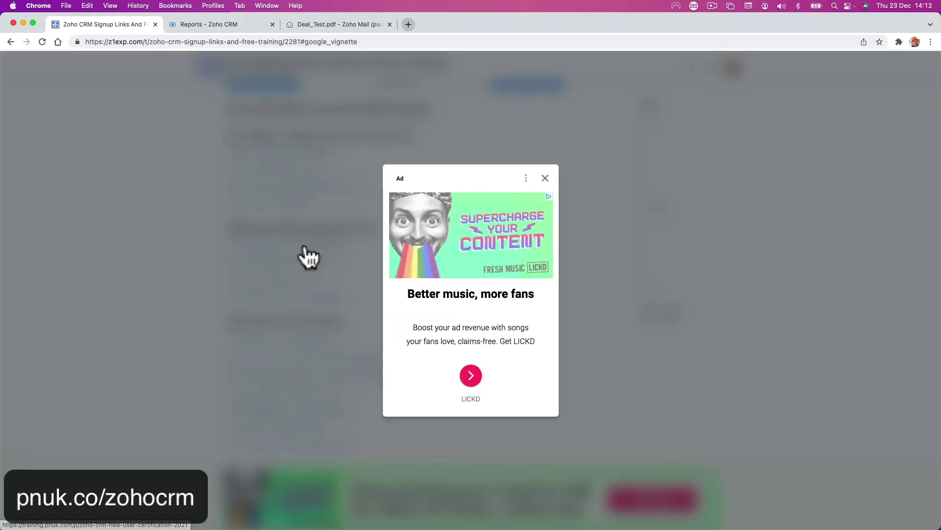
left_click(543, 171)
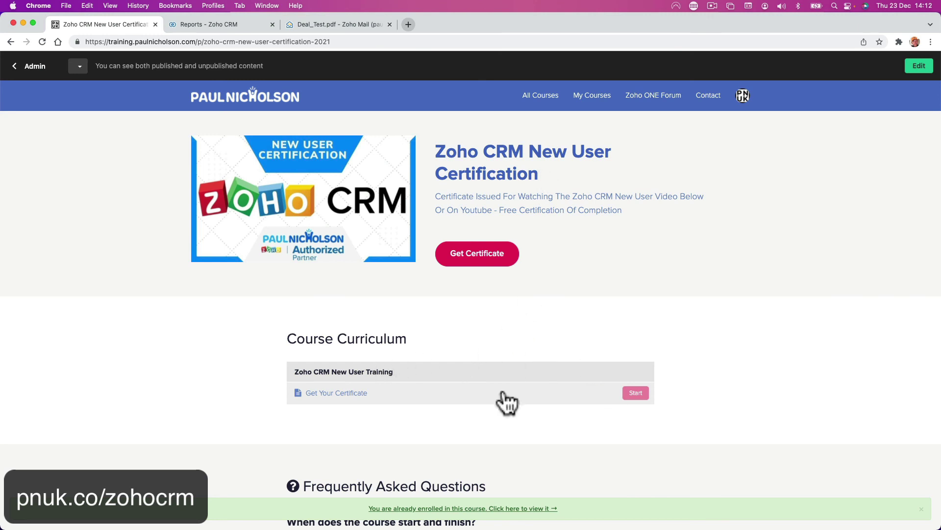
Step: Read the Get Your Certificate lesson, highlighting the Full Zoho CRM Training Course title, then back to All Courses
left_click(605, 405)
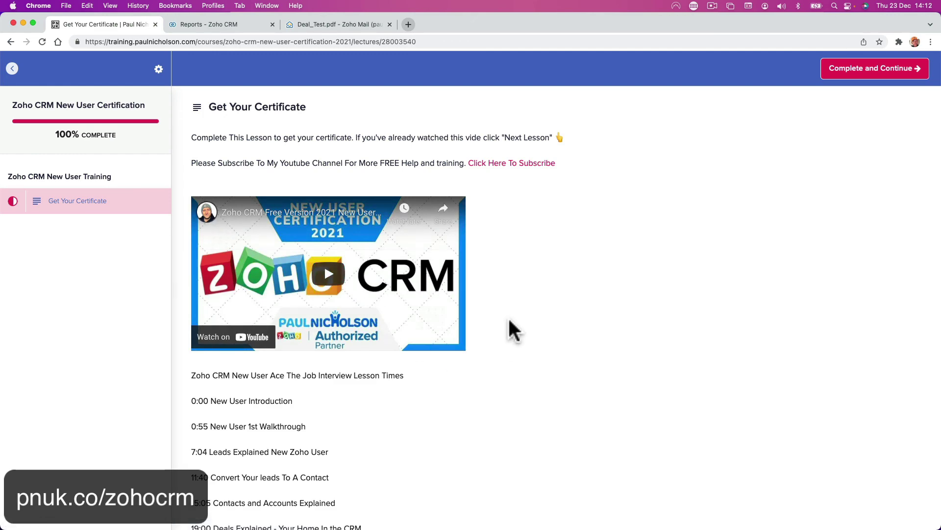
scroll(510, 323, "down", 10)
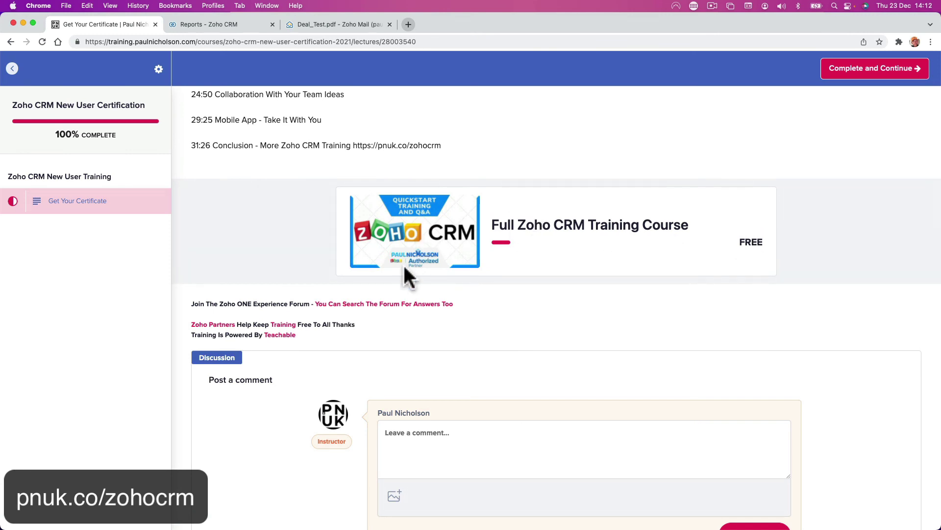
triple_click(544, 226)
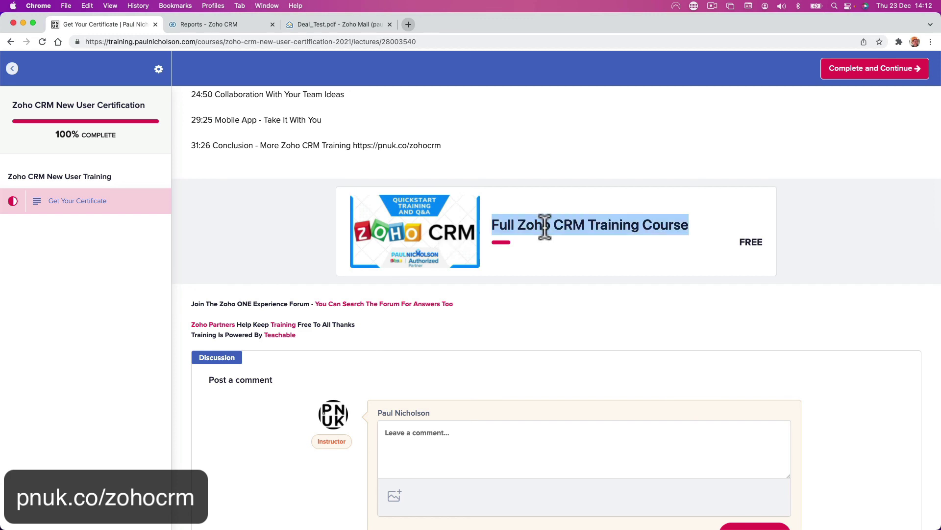
double_click(545, 227)
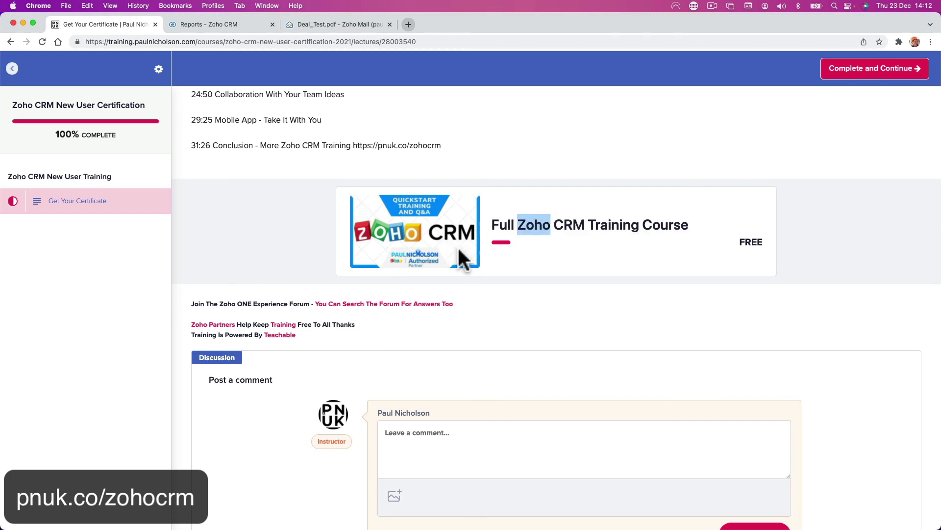
left_click(24, 73)
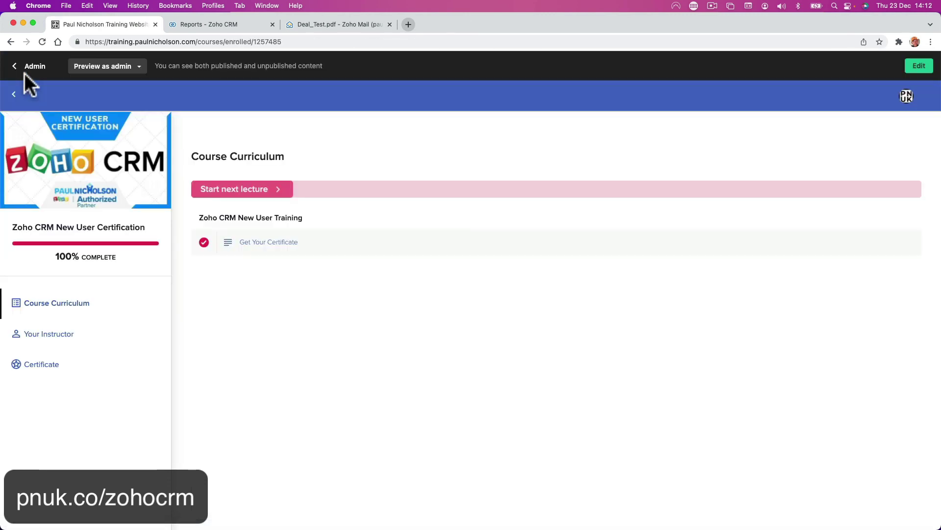
left_click(14, 96)
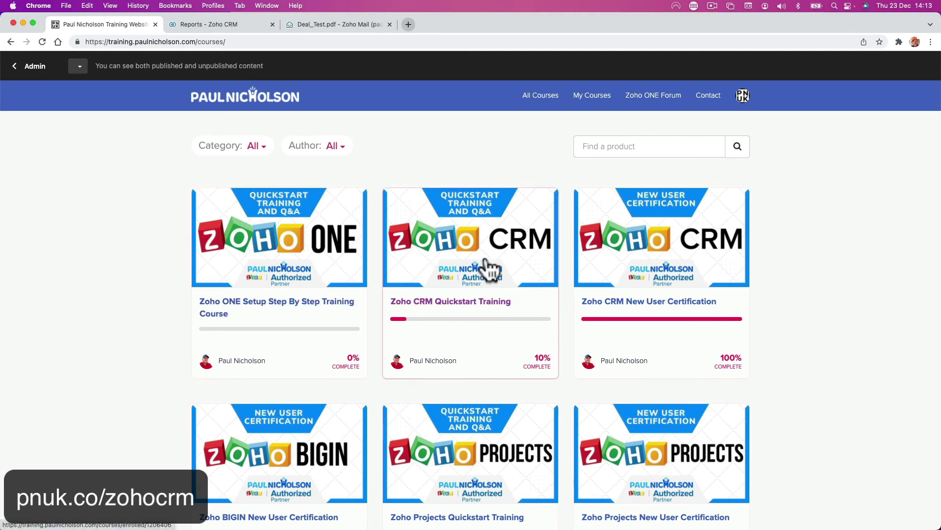
Step: Open the Zoho CRM Full Introduction lesson of Zoho CRM Quickstart Training and scroll through it
left_click(479, 237)
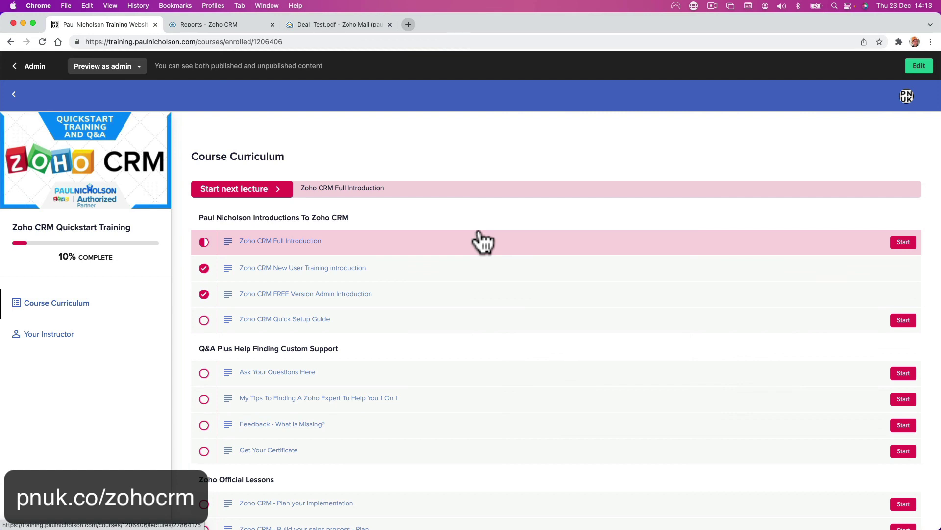
left_click(483, 240)
scroll(483, 240, "down", 10)
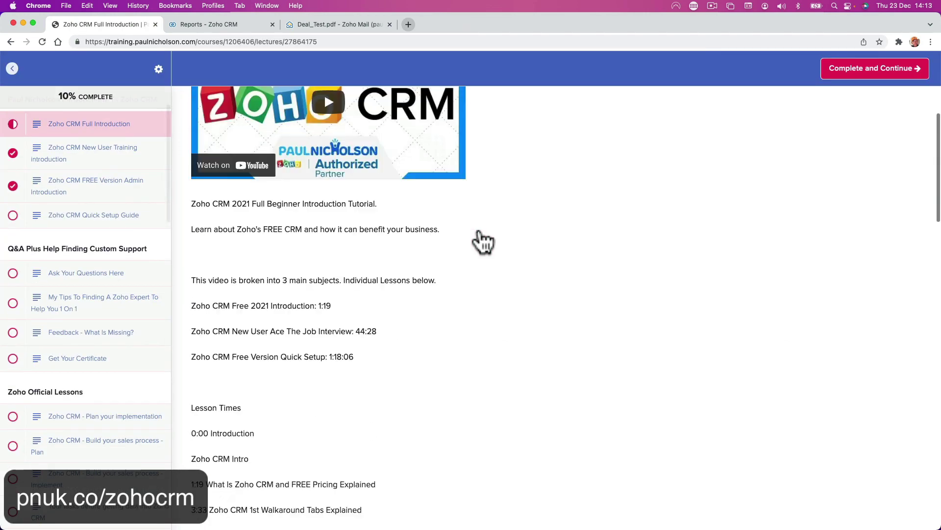
scroll(483, 240, "down", 10)
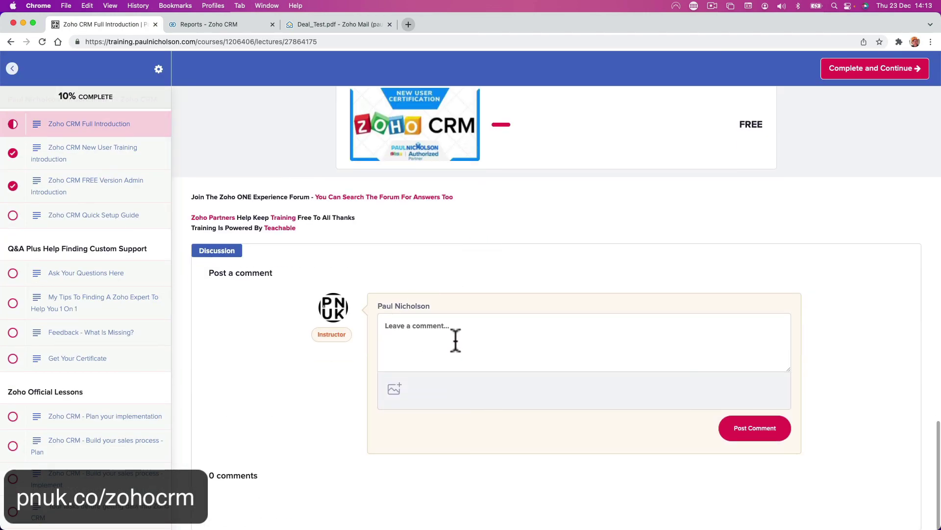
scroll(454, 343, "up", 20)
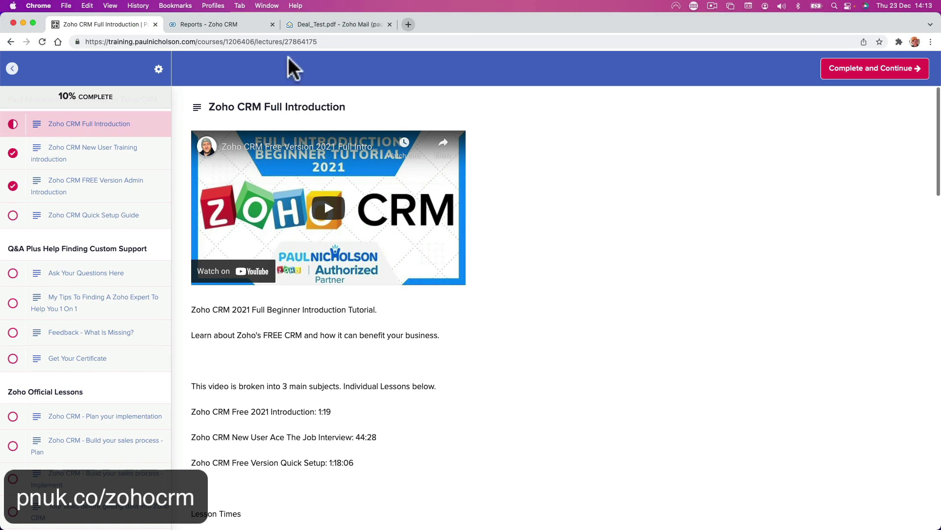
Step: Load the z1exp.com forum site in the first tab
left_click(283, 41)
type("z")
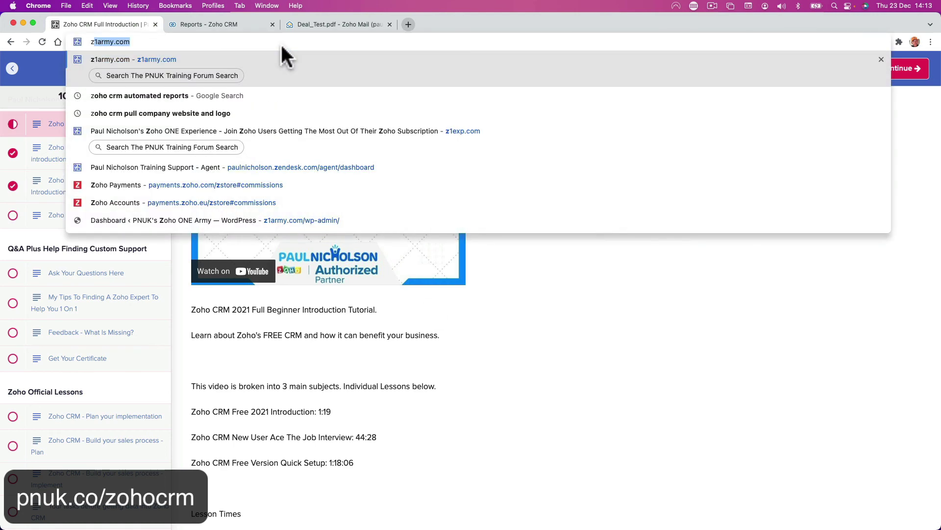
type("1exp.com")
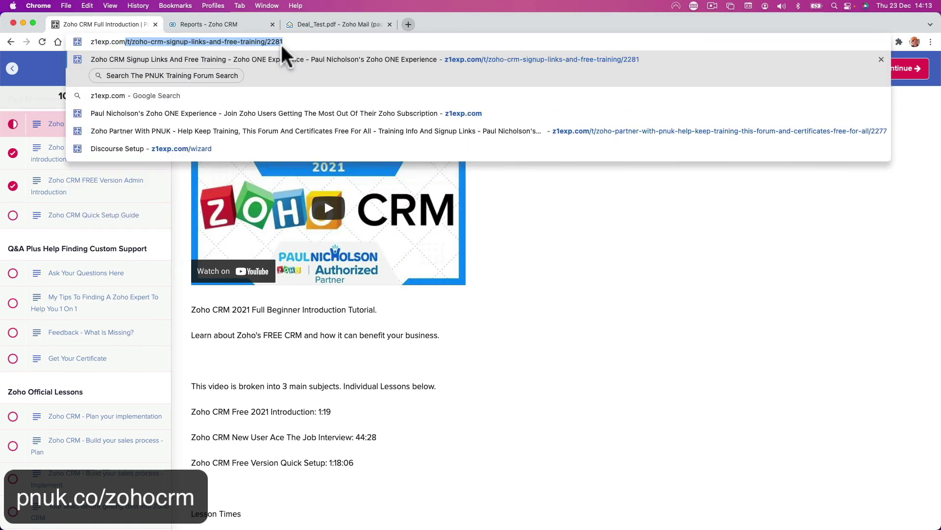
key("Delete")
key("Return")
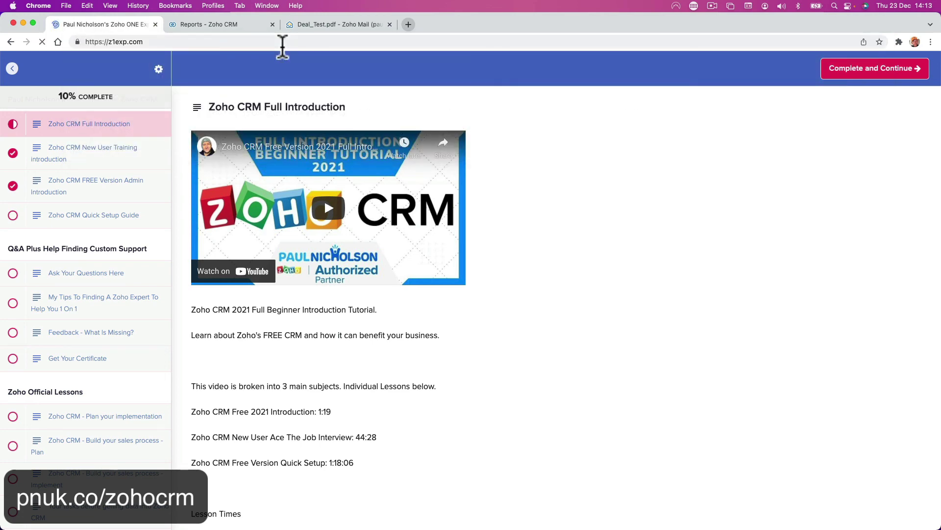